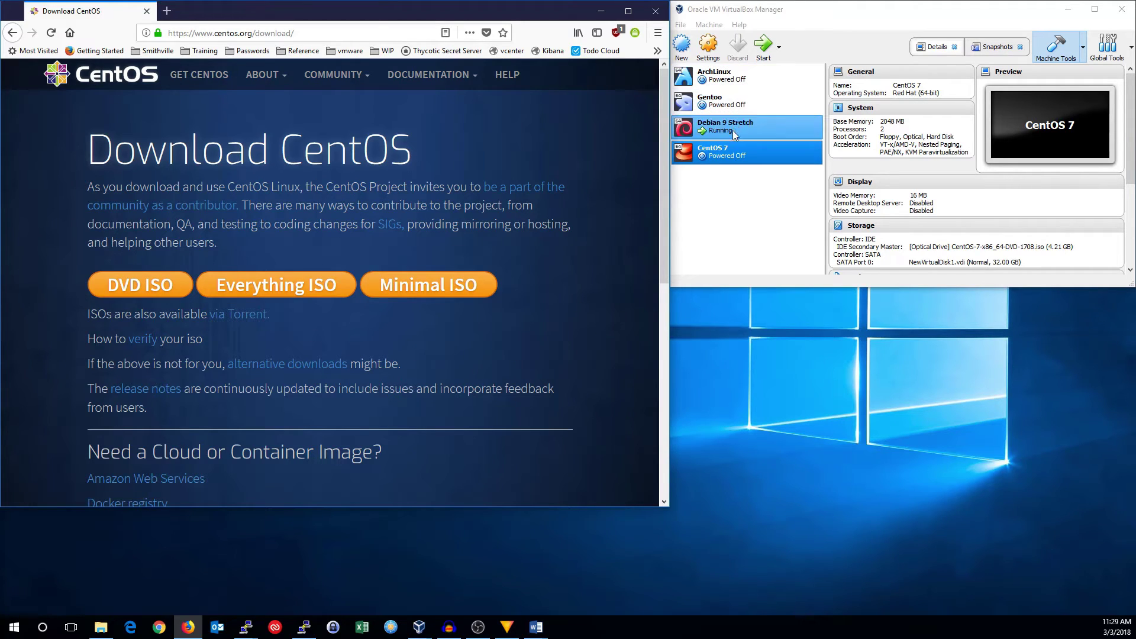
- Bring the VirtualBox Manager forward with the powered-off CentOS 7 VM's details visible
left_click(729, 149)
- Start the CentOS 7 VM and boot the Install CentOS 7 entry from its boot menu
left_click(763, 51)
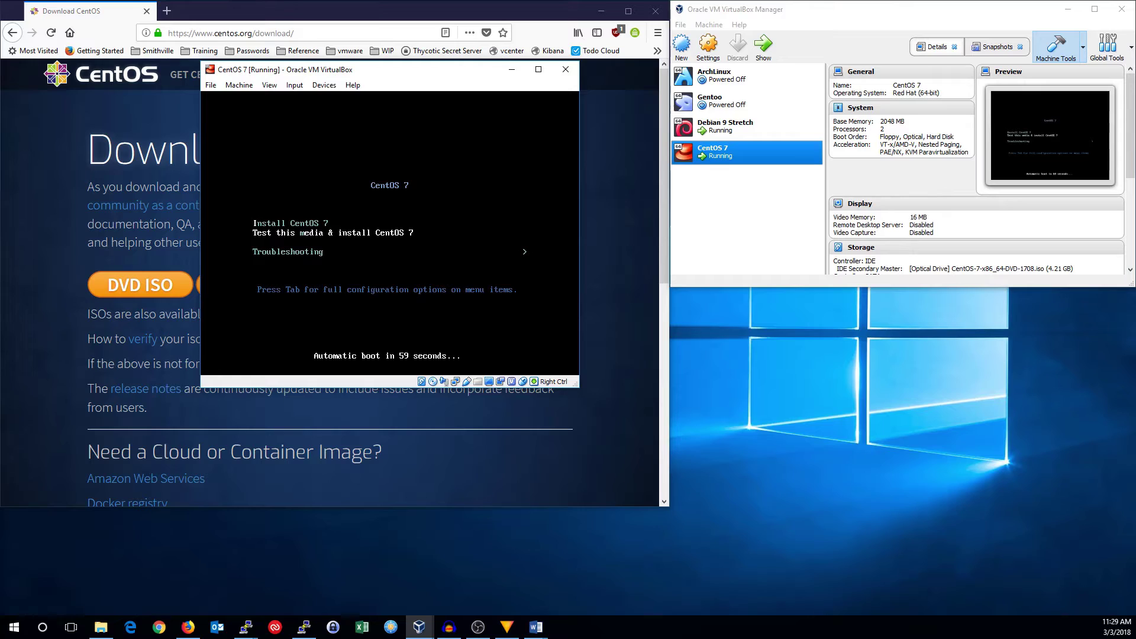
key("Up")
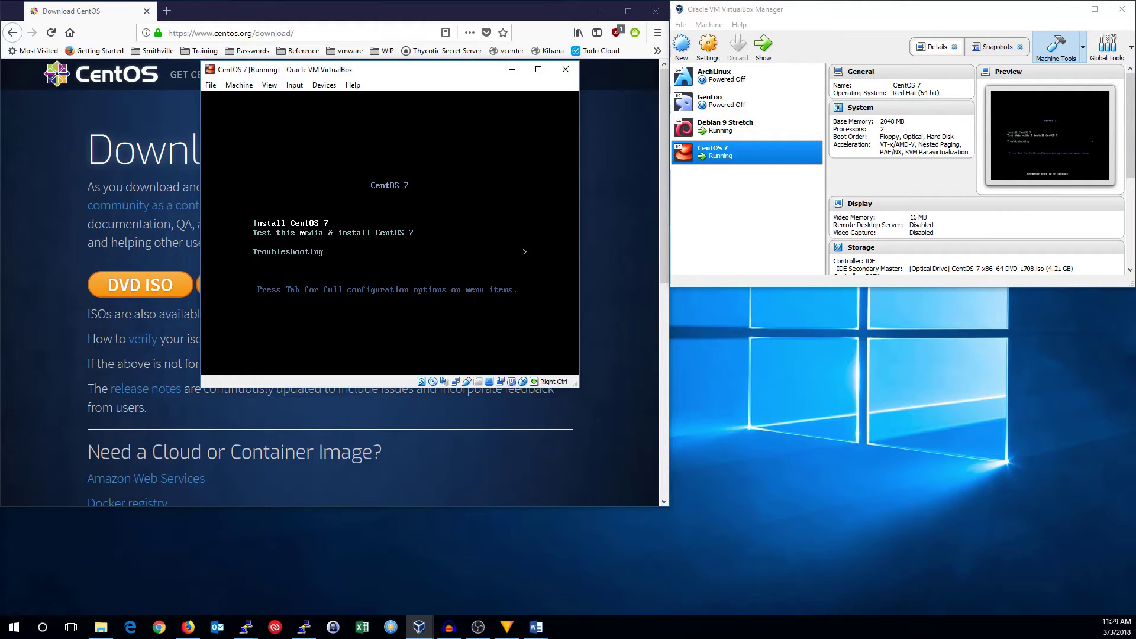
key("Return")
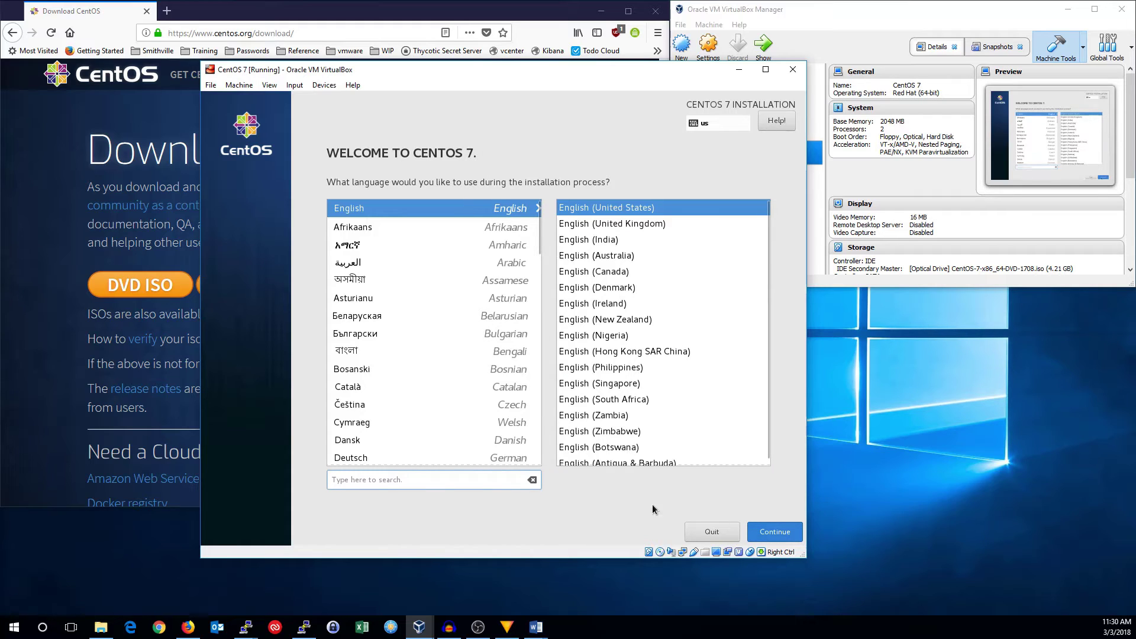
- Continue the installer with English (United States) as the installation language
key("Return")
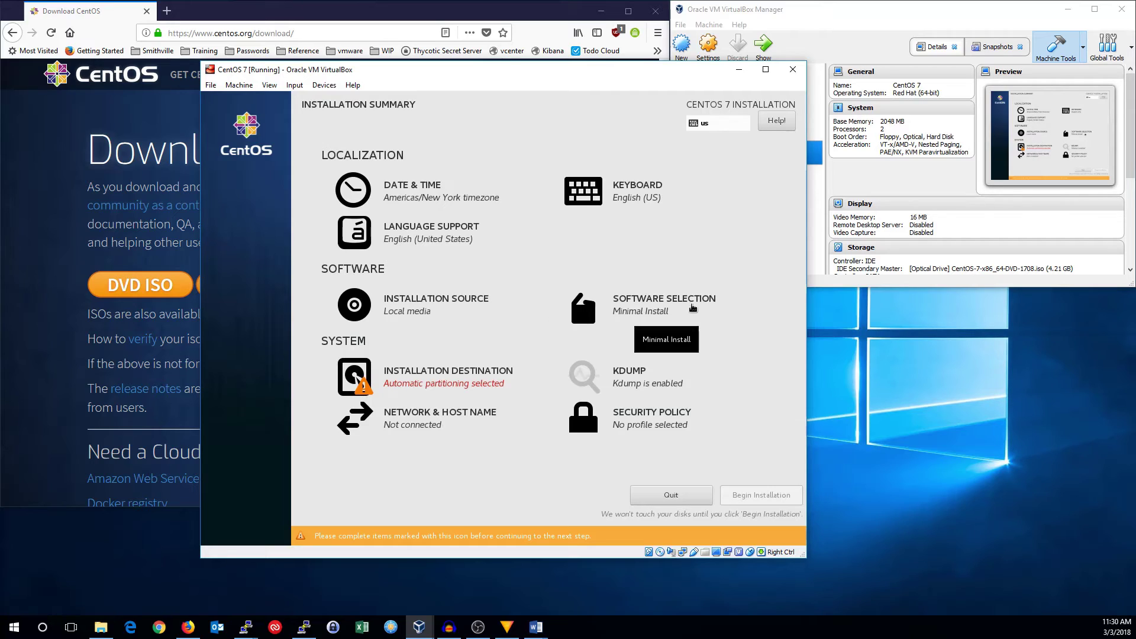
left_click(660, 305)
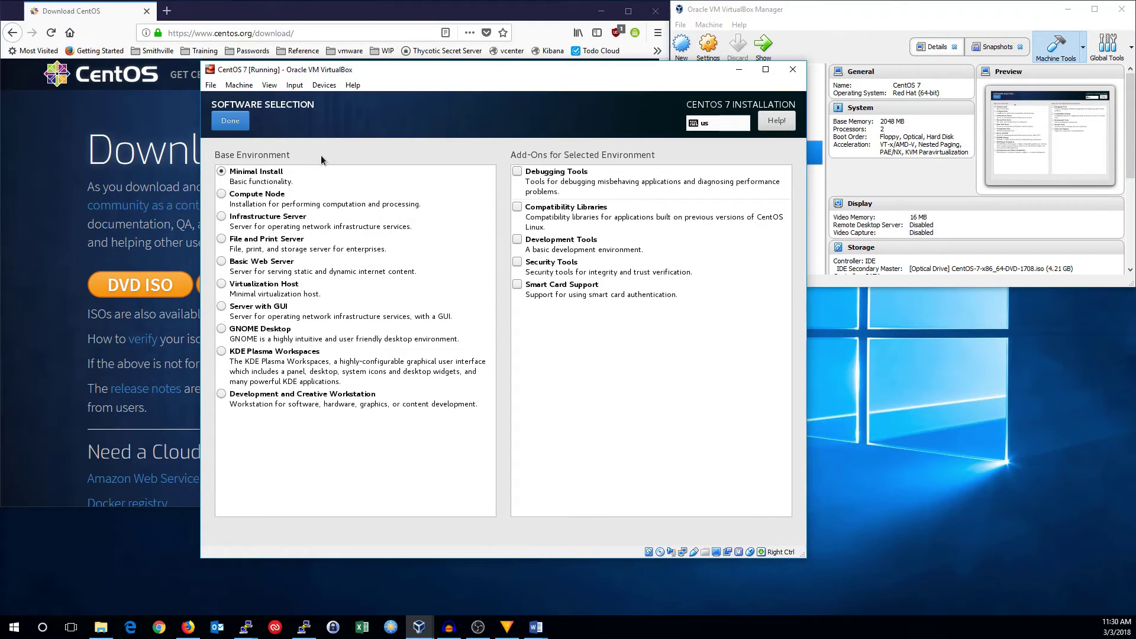
left_click(230, 120)
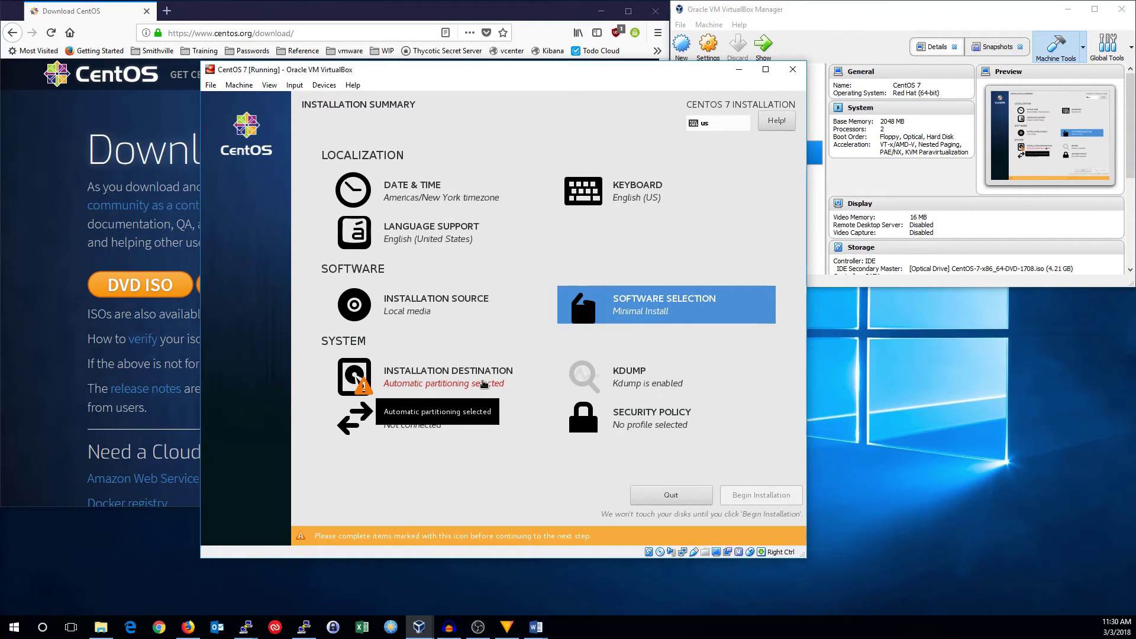
- Choose 'I will configure partitioning' under Installation Destination for the 32 GiB disk
left_click(483, 384)
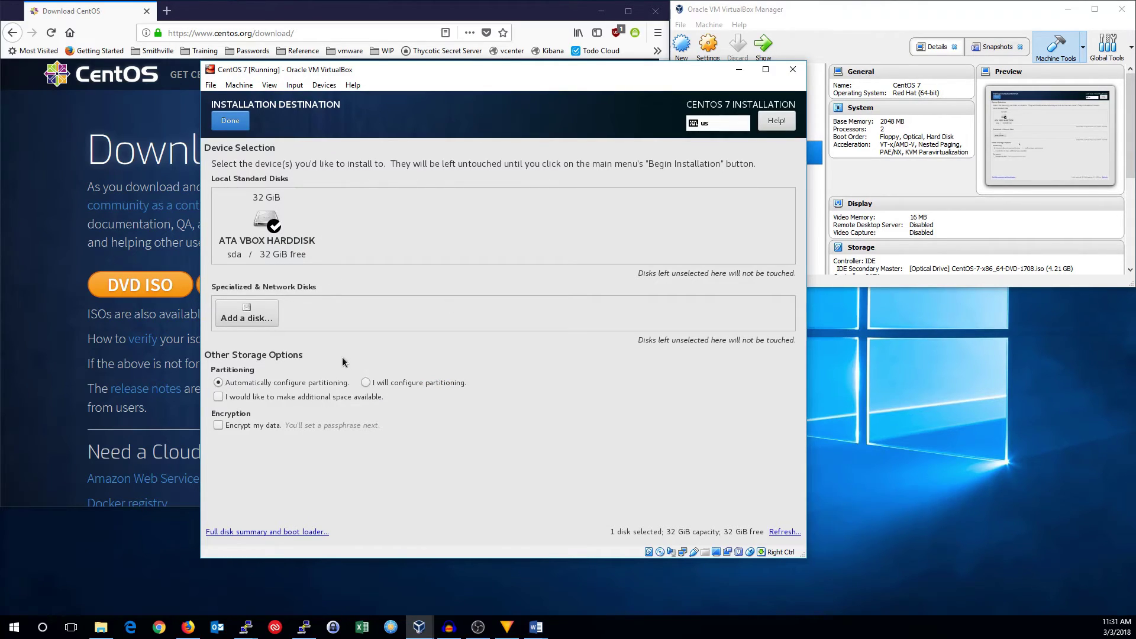
left_click(370, 382)
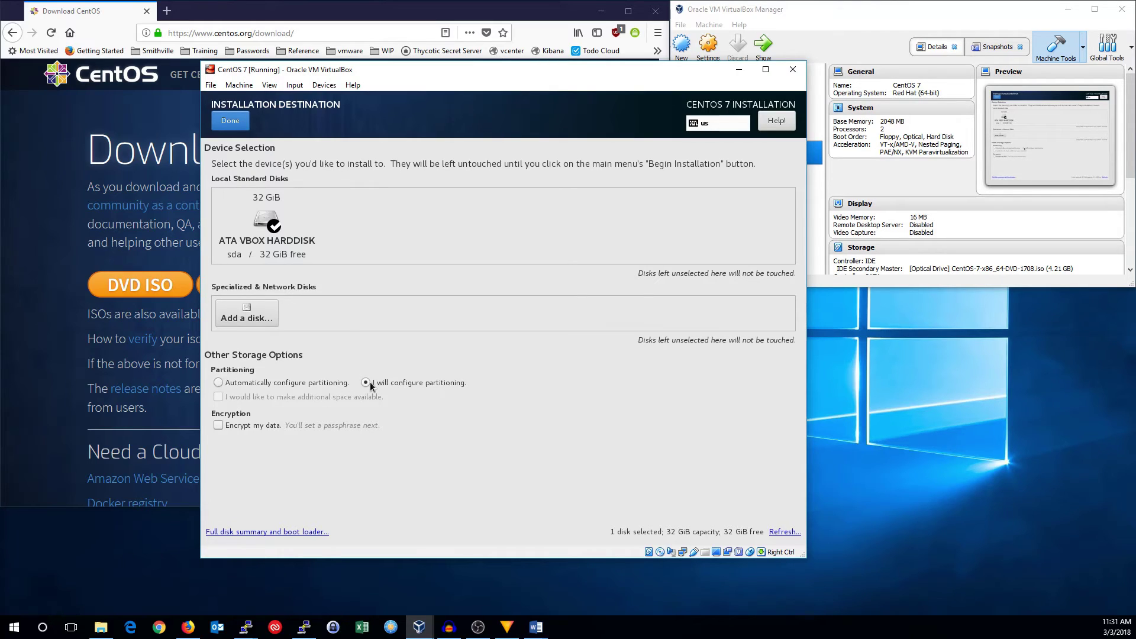
left_click(230, 122)
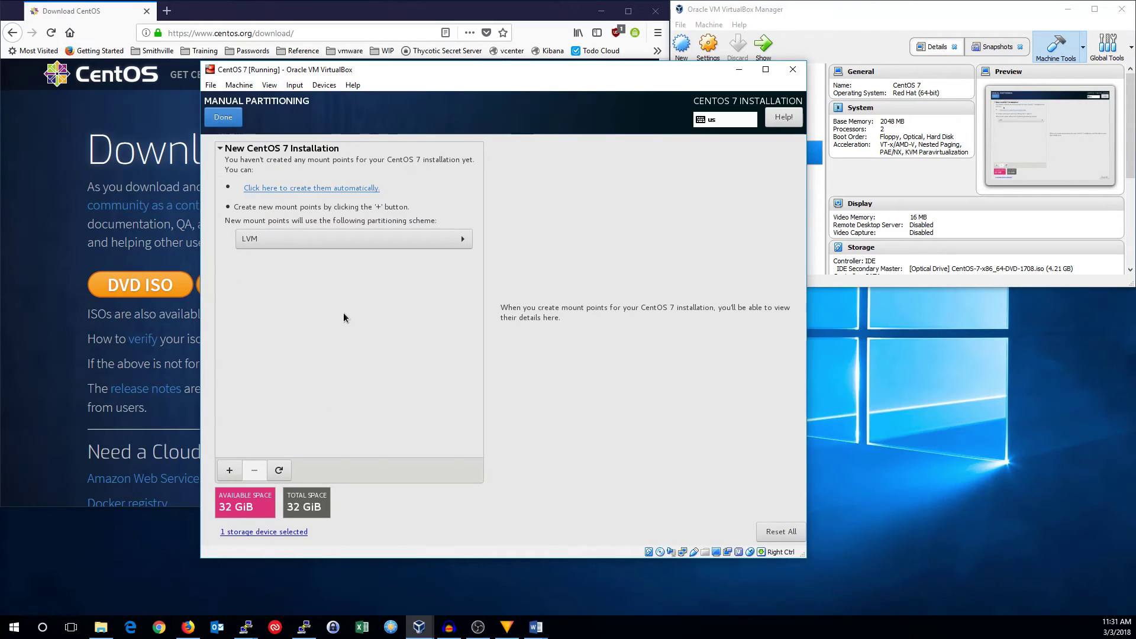
- Switch the scheme to Standard Partition and add a 512 MiB /boot mount point
left_click(300, 244)
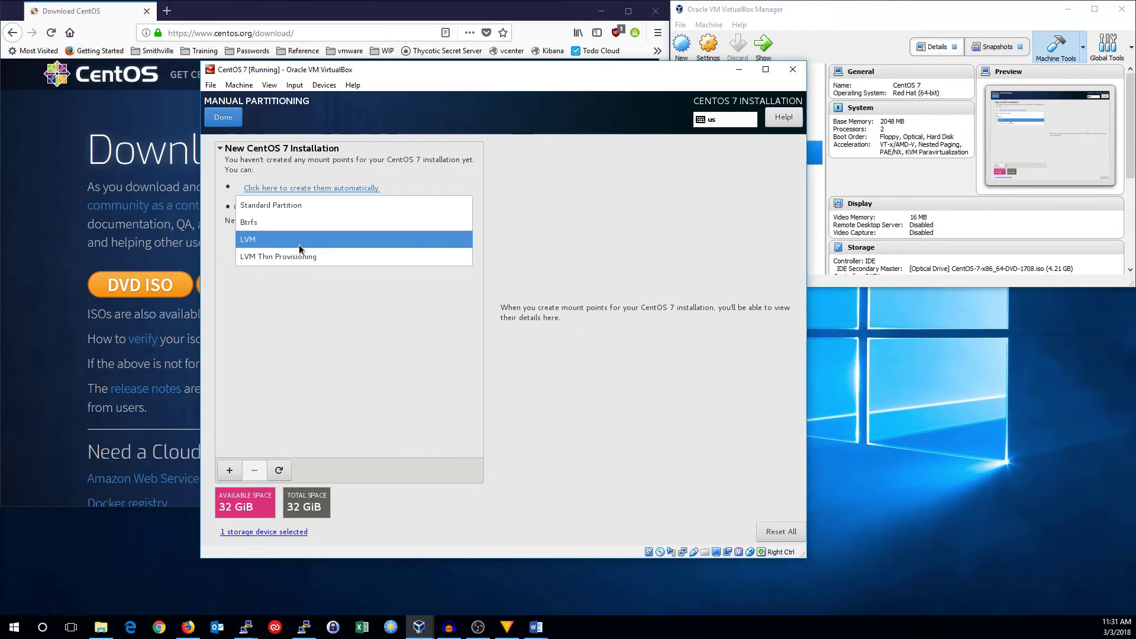
left_click(290, 207)
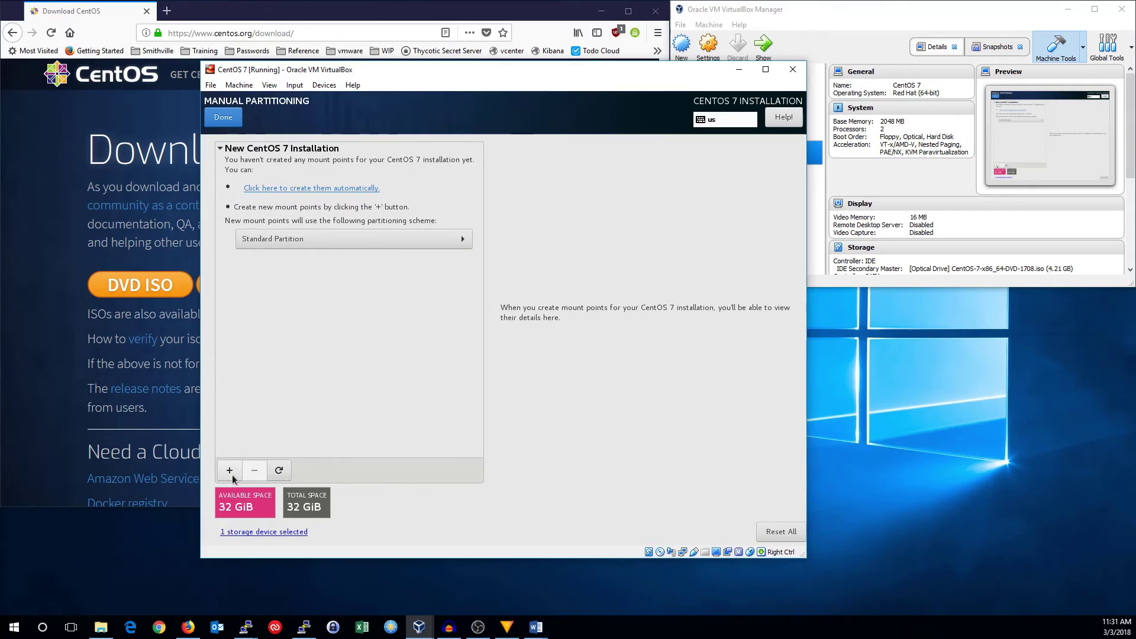
left_click(232, 477)
left_click(592, 315)
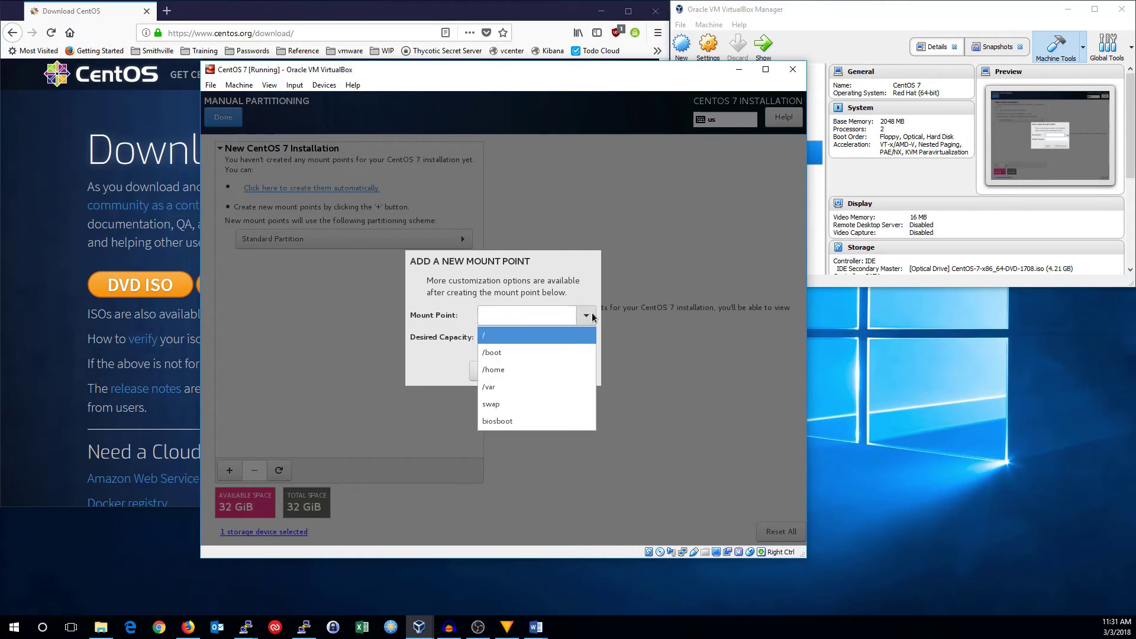
left_click(547, 352)
left_click(546, 339)
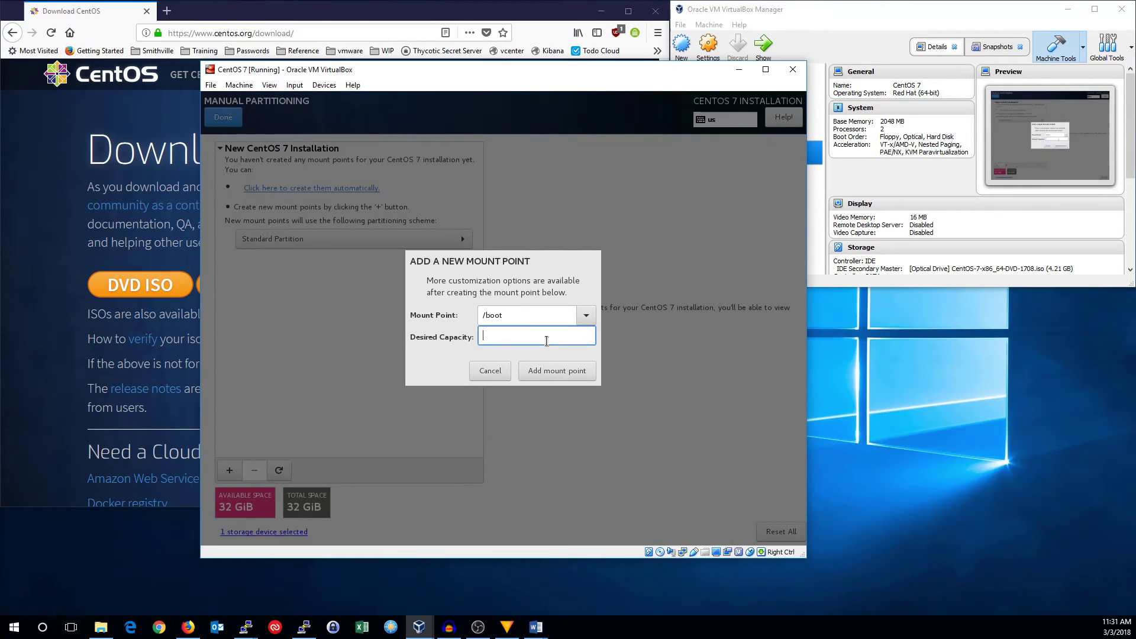
type("512 MiB")
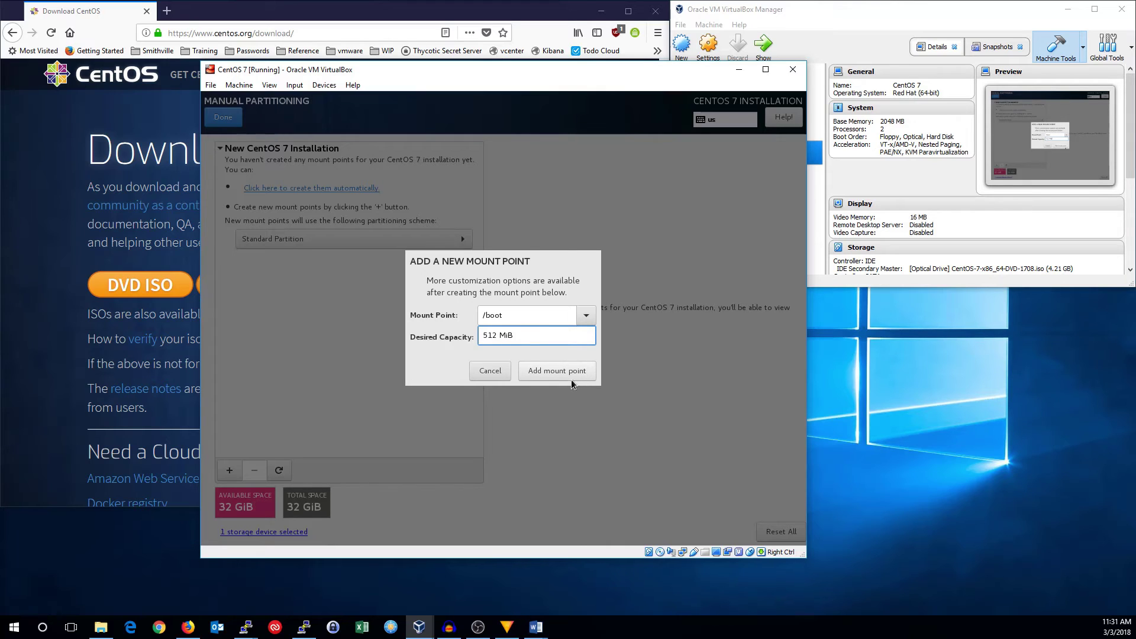
left_click(570, 377)
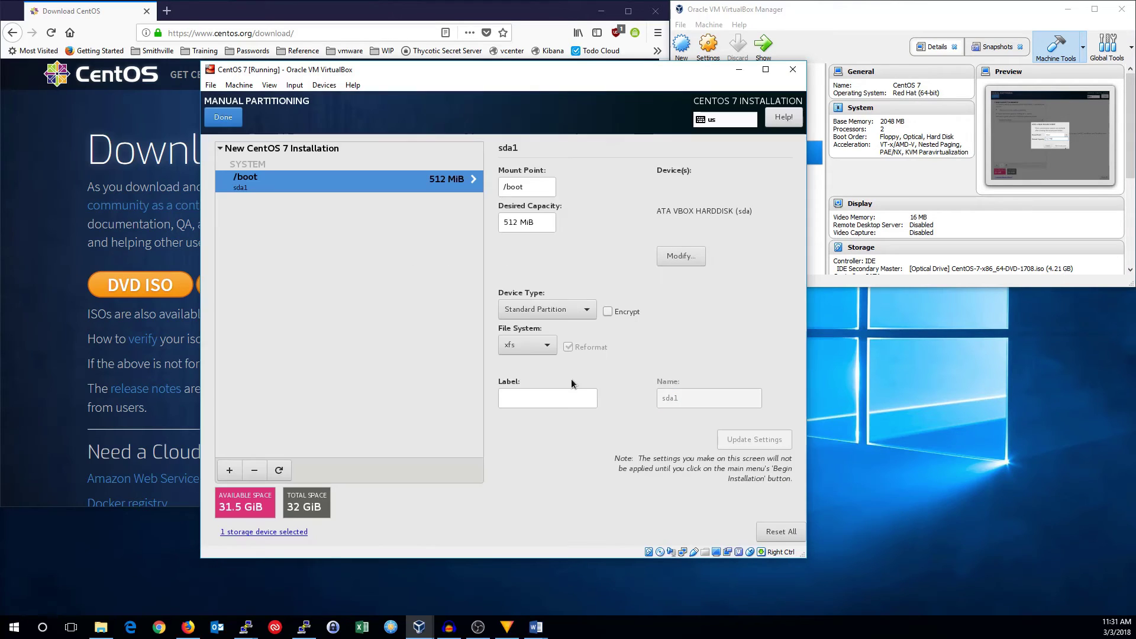
- Add a 4 GB swap mount point and a / mount point using the remaining space
left_click(228, 473)
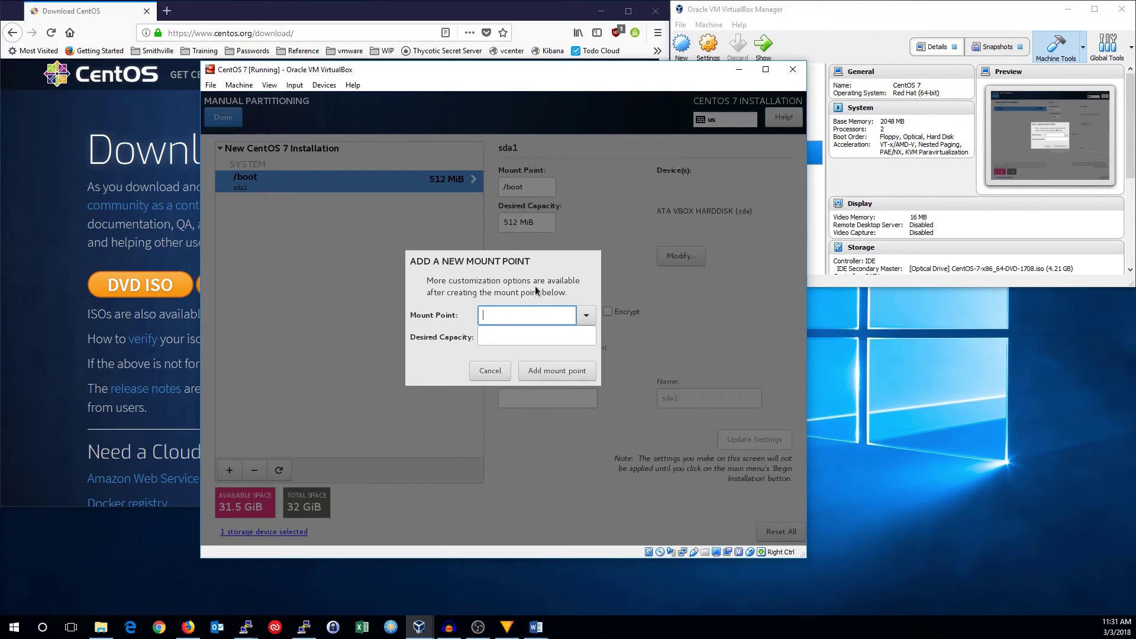
left_click(586, 314)
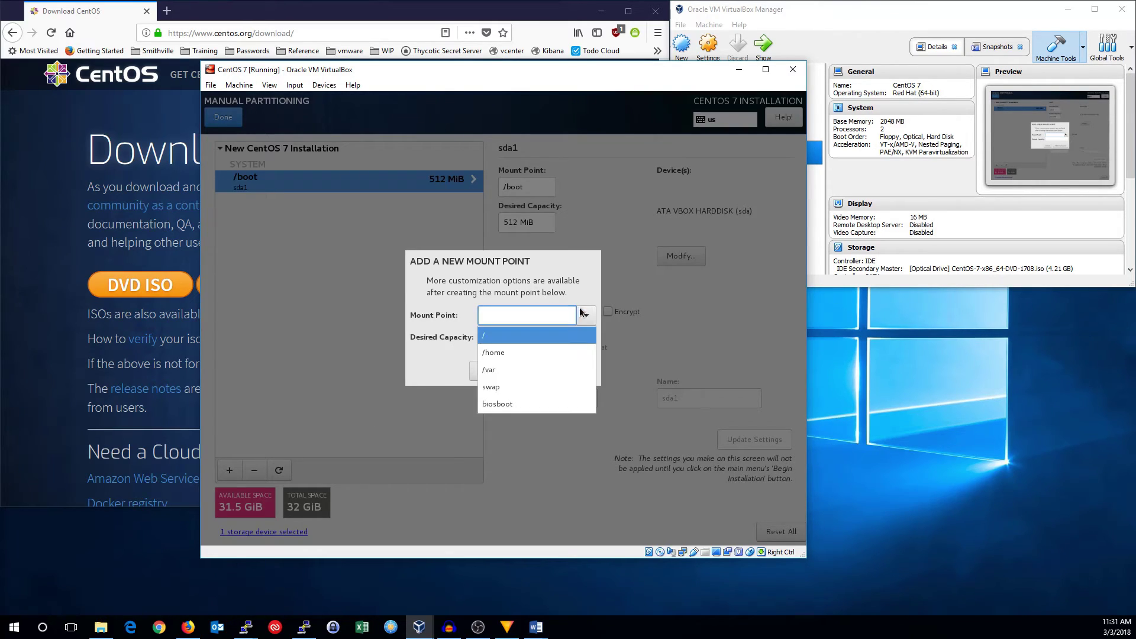
left_click(553, 385)
left_click(530, 337)
type("4 GB")
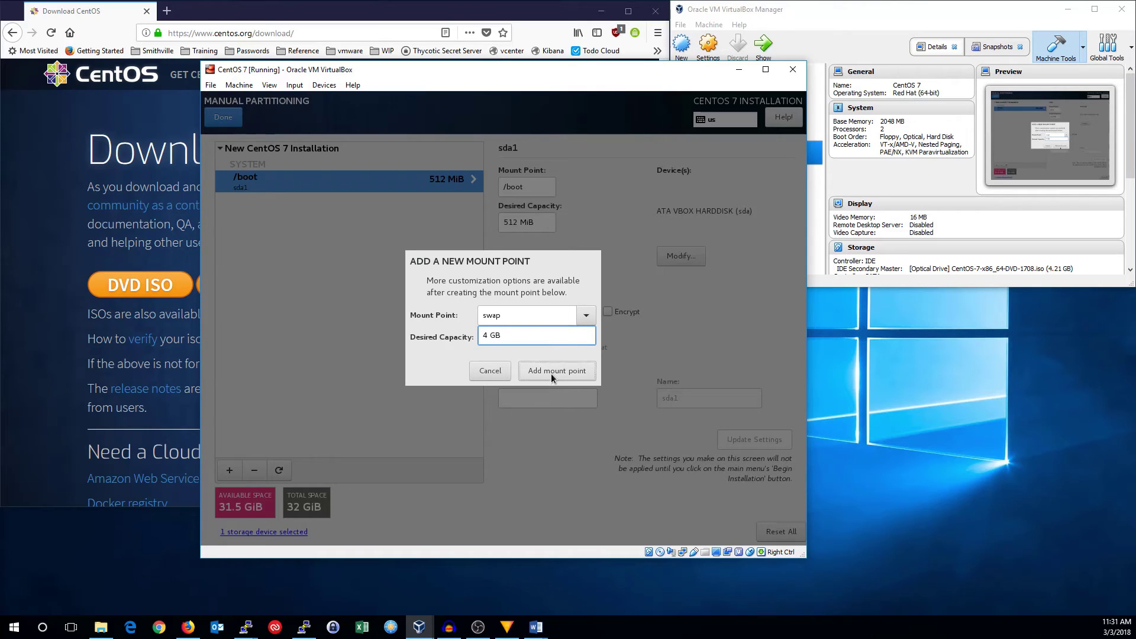
left_click(552, 374)
left_click(230, 471)
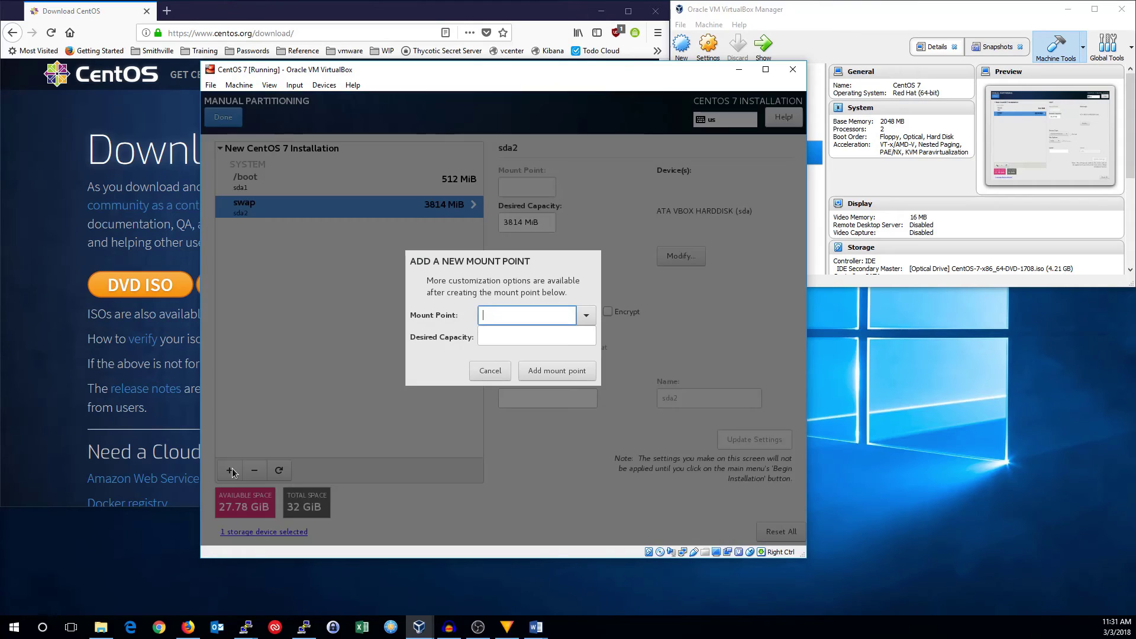
left_click(586, 315)
left_click(558, 335)
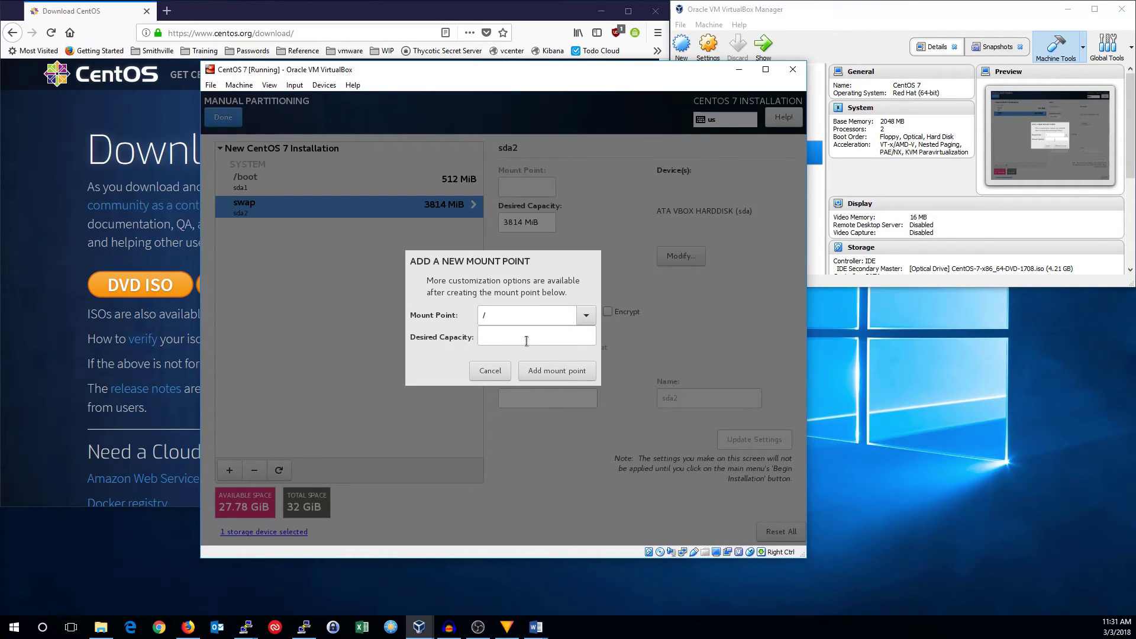
left_click(539, 373)
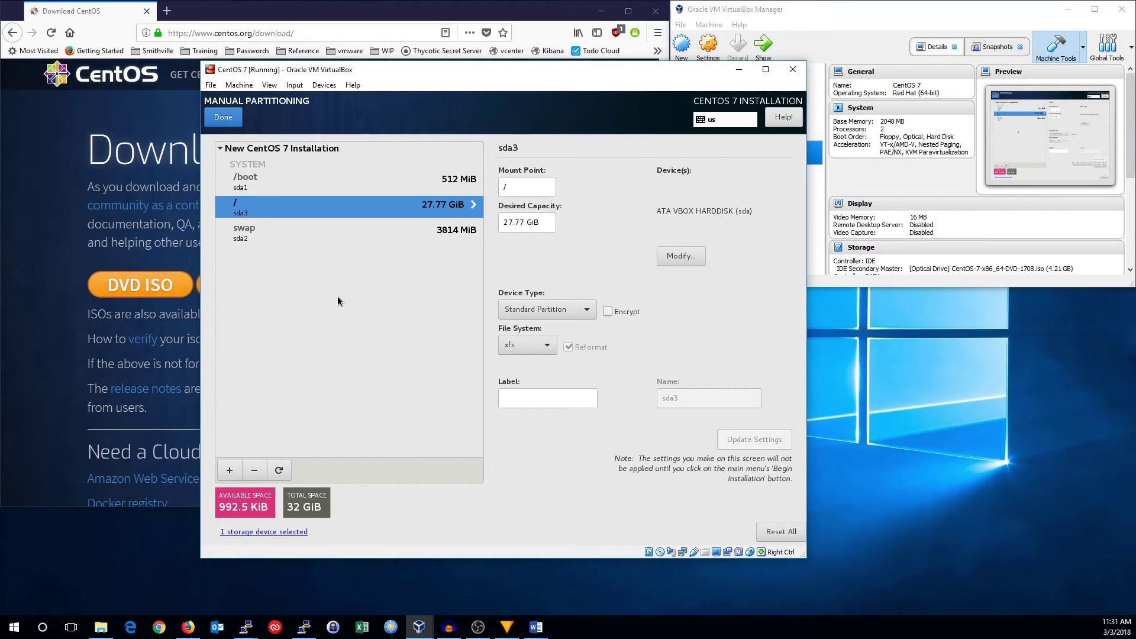
- Change the /boot and / file systems from xfs to ext4
left_click(276, 183)
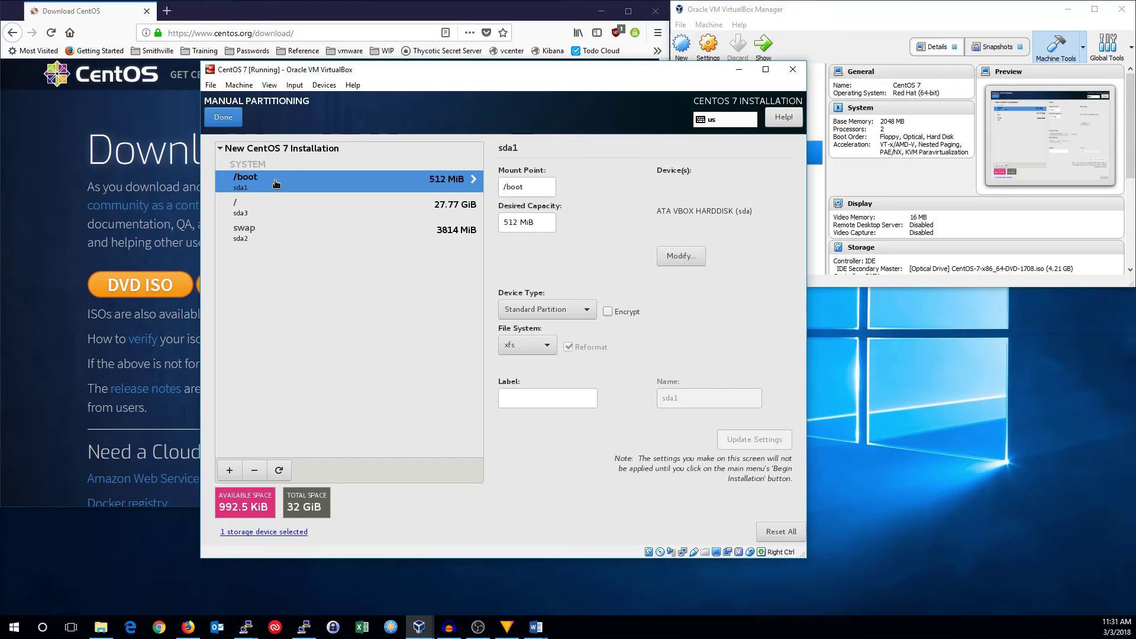
left_click(537, 353)
left_click(532, 277)
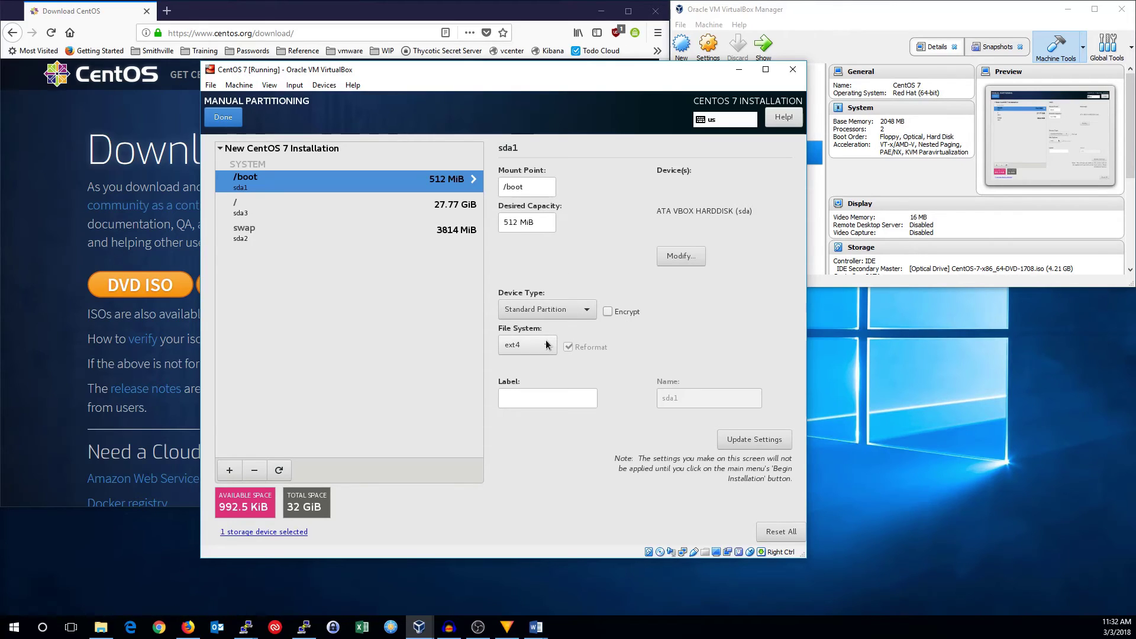
left_click(254, 207)
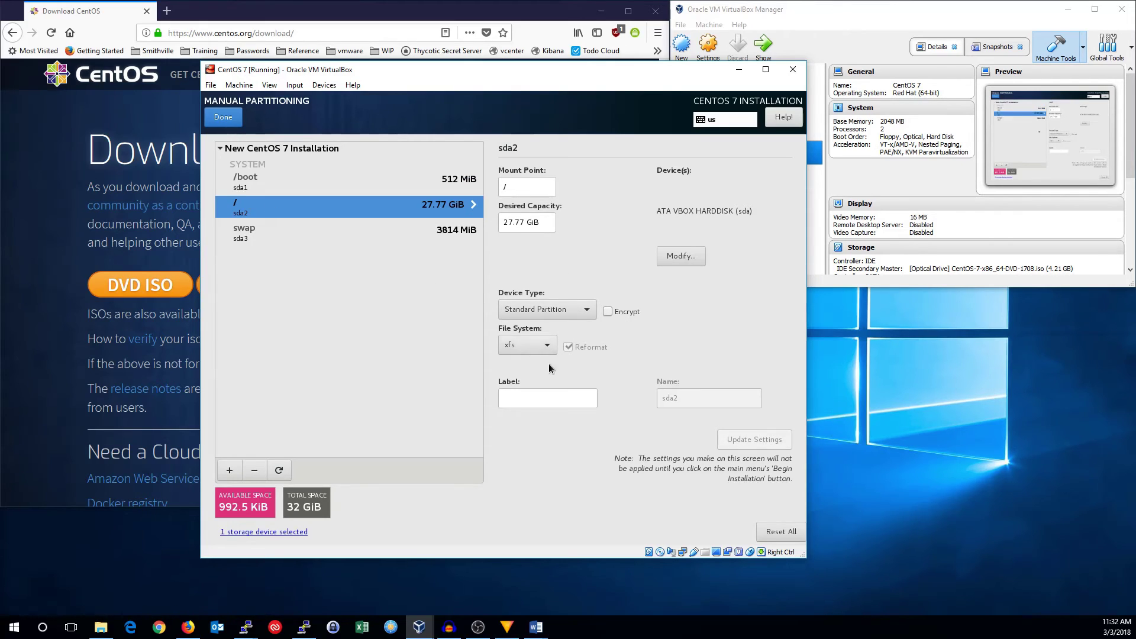
left_click(533, 354)
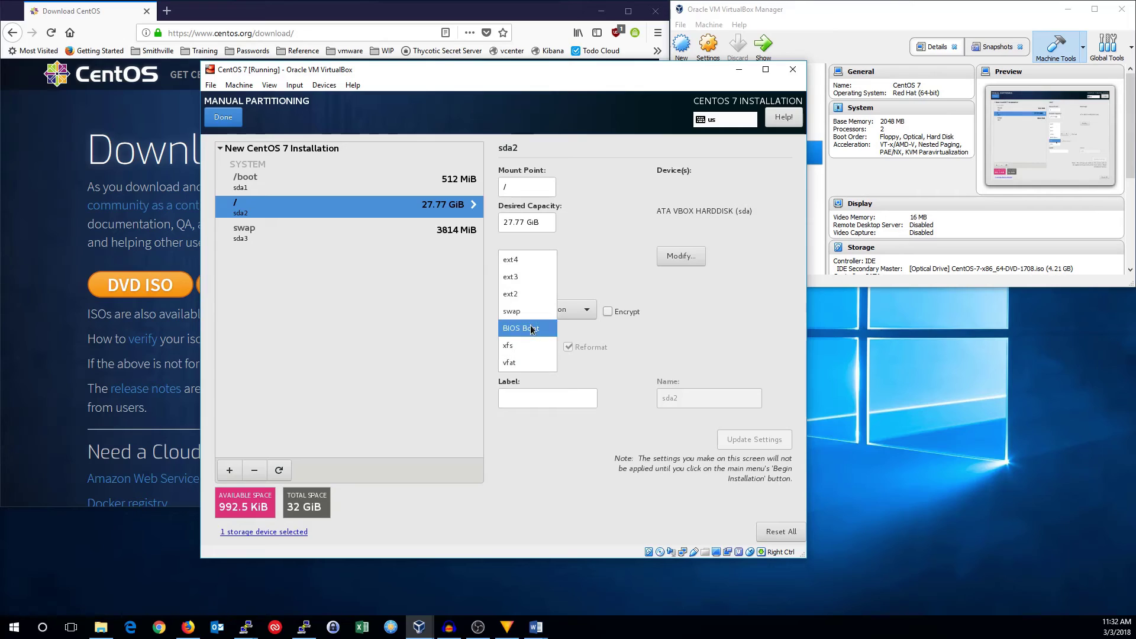
left_click(518, 268)
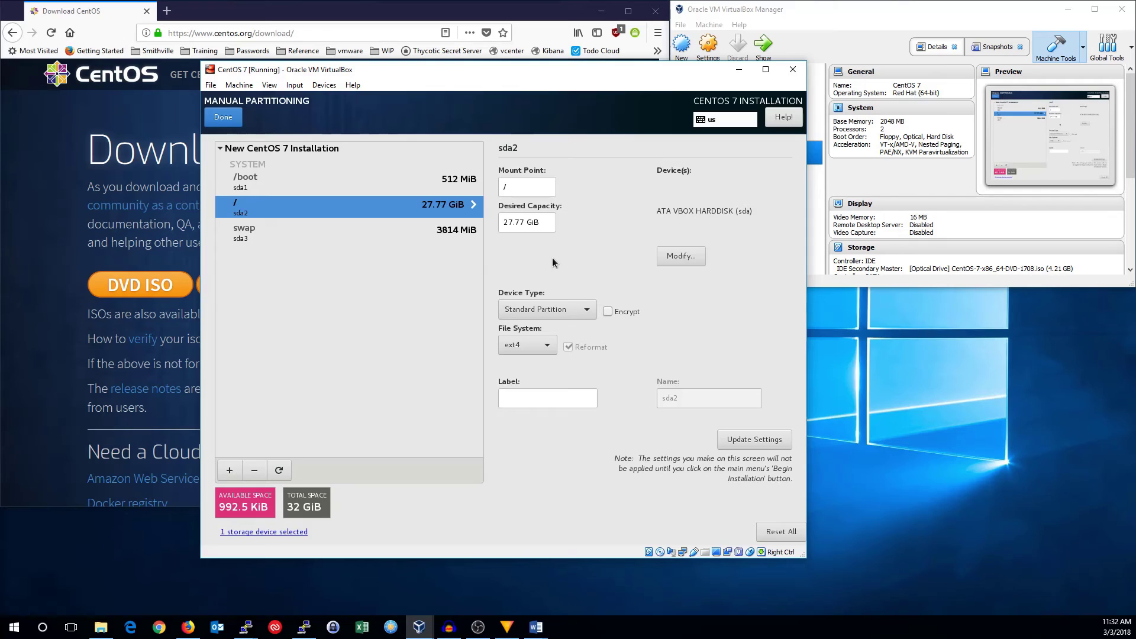
- Put the / (volume root) and swap partitions on LVM and finish partitioning
left_click(572, 314)
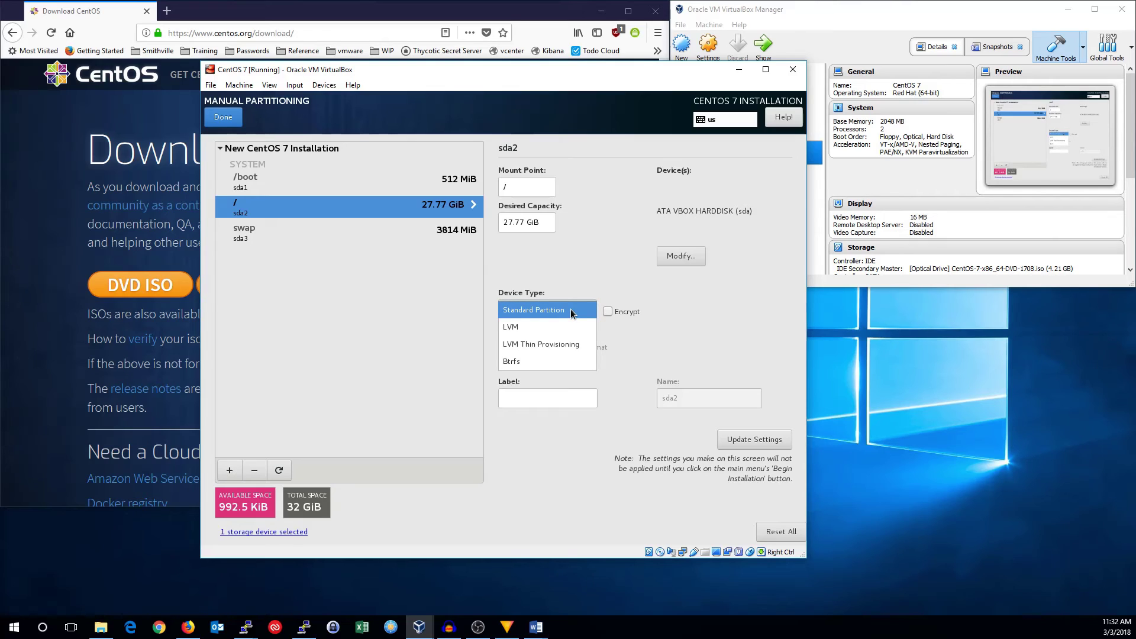
left_click(568, 325)
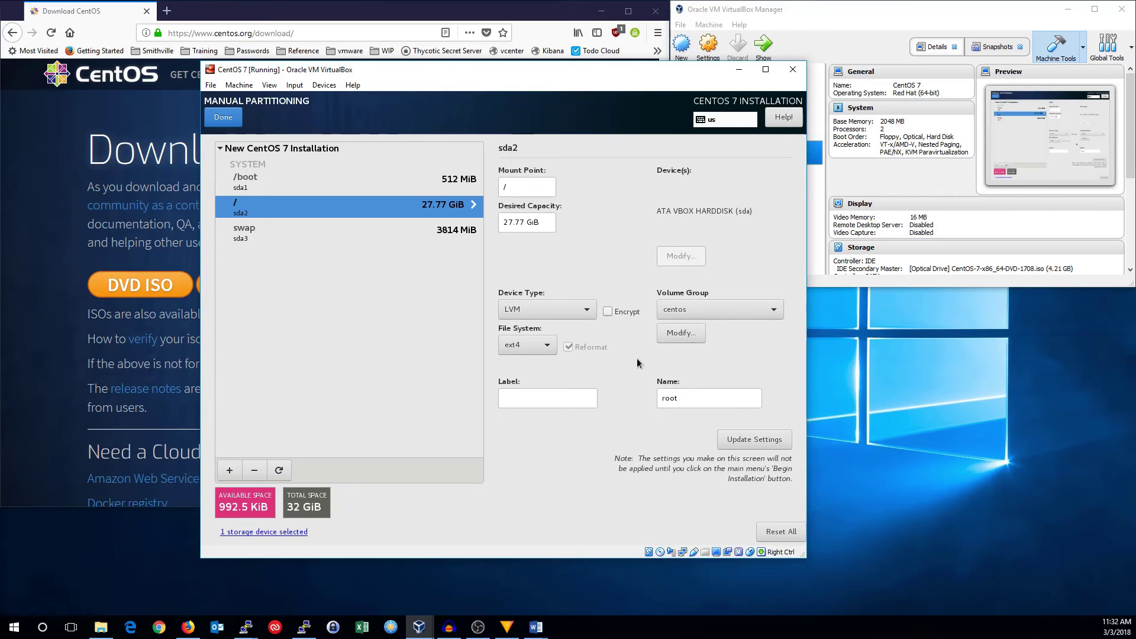
left_click(731, 399)
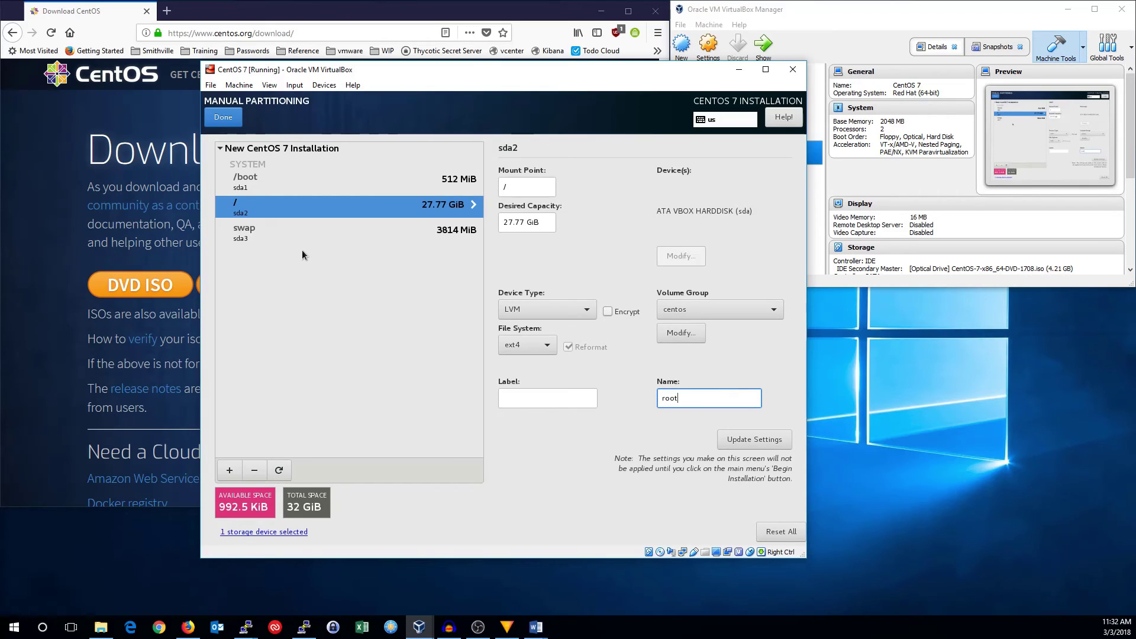
left_click(279, 243)
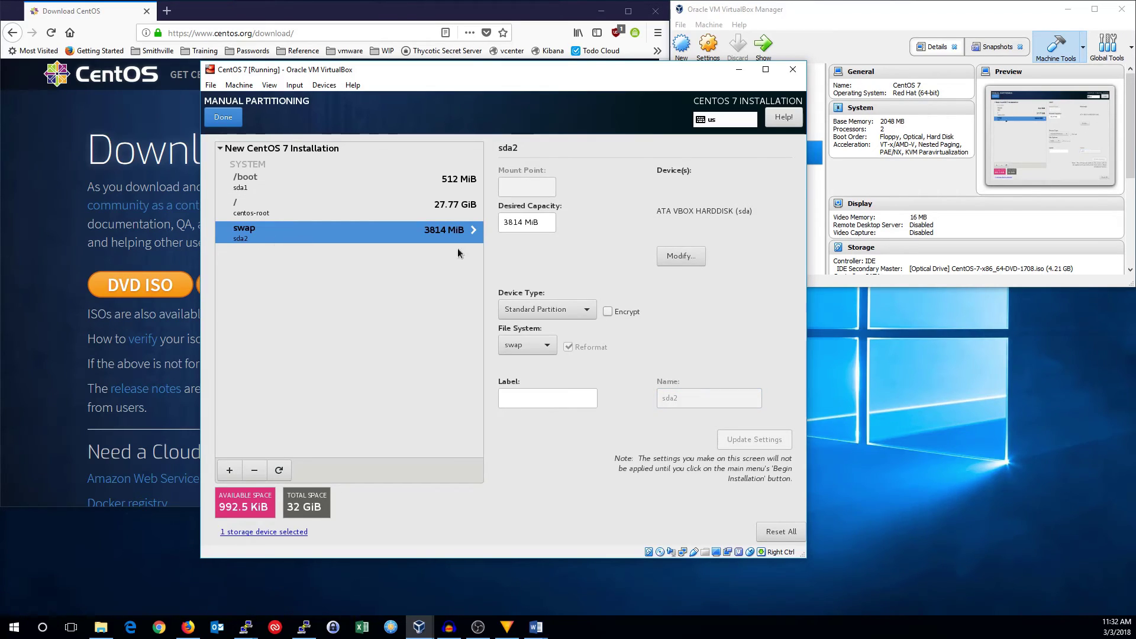
left_click(566, 311)
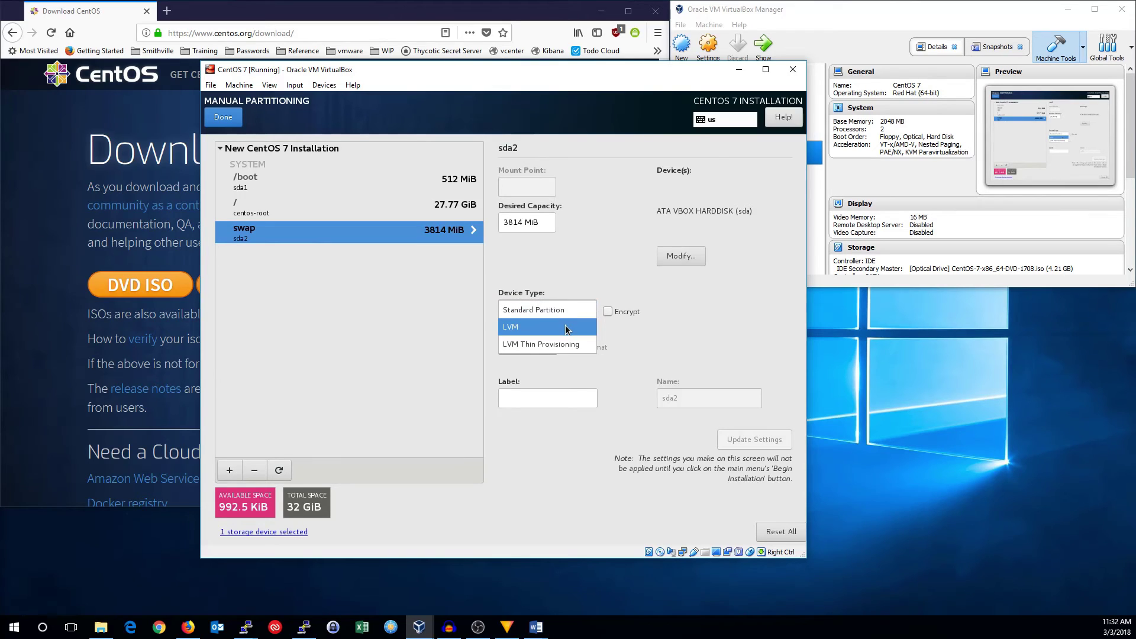
left_click(566, 325)
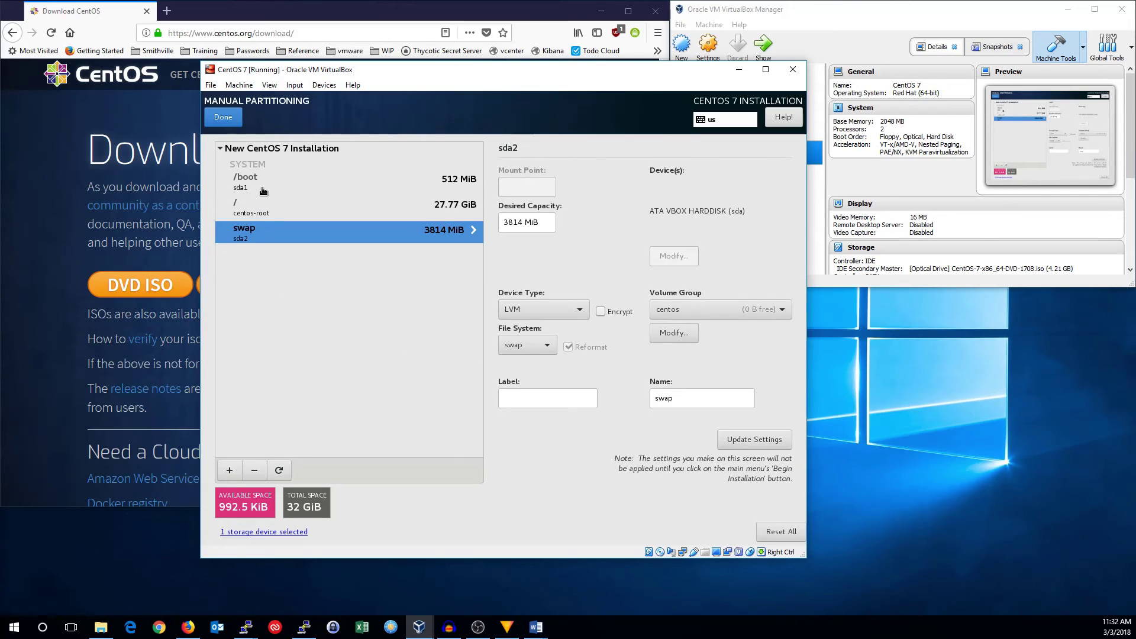
left_click(226, 118)
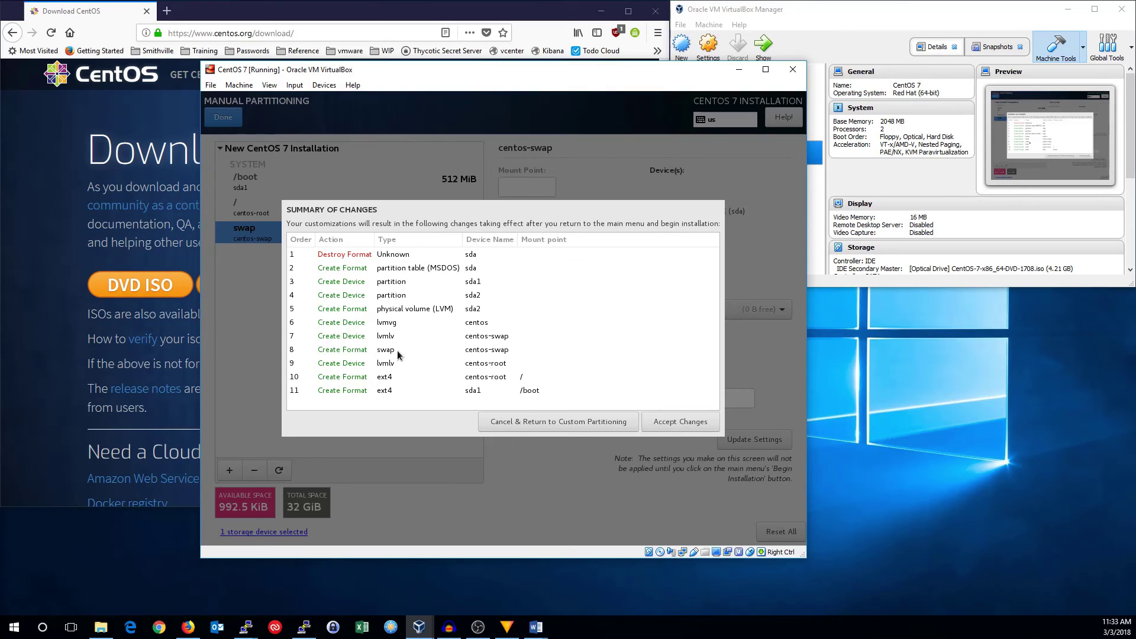
- Accept the eleven partitioning changes in the Summary of Changes dialog
left_click(664, 422)
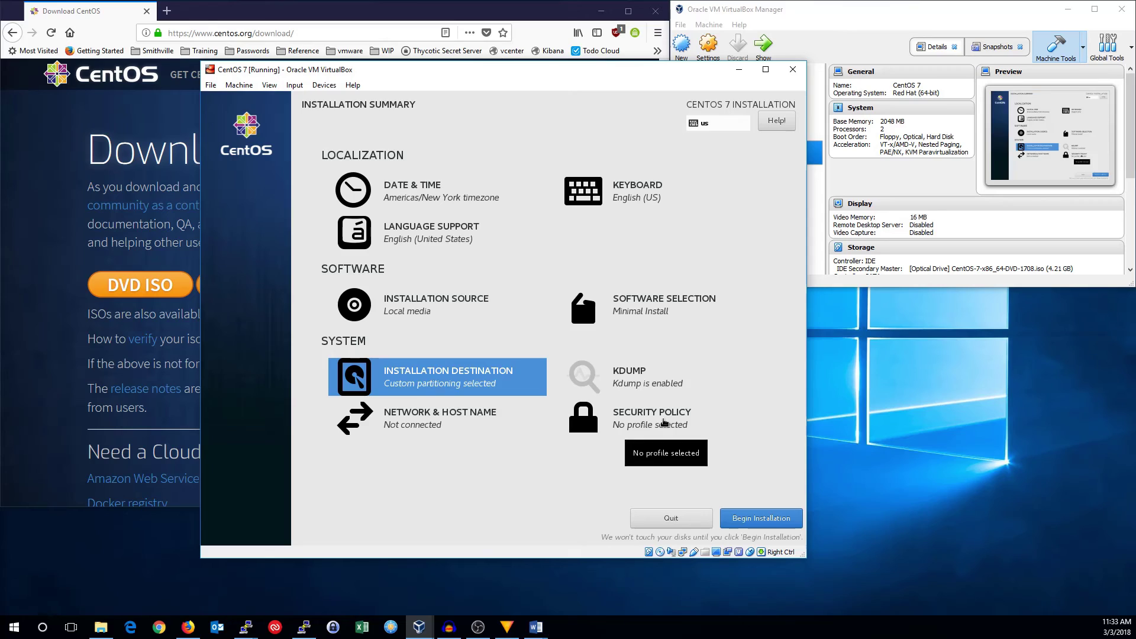
- Set the host name to centos.localdomain, switch Ethernet enp0s3 on, and open its connection settings
left_click(443, 418)
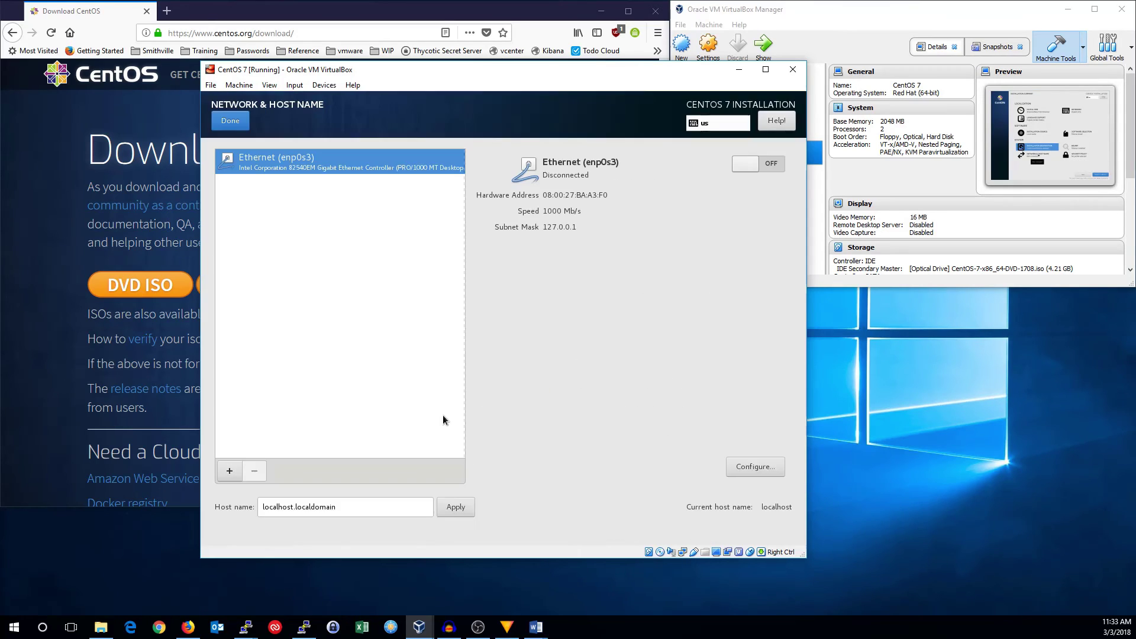
left_click(349, 510)
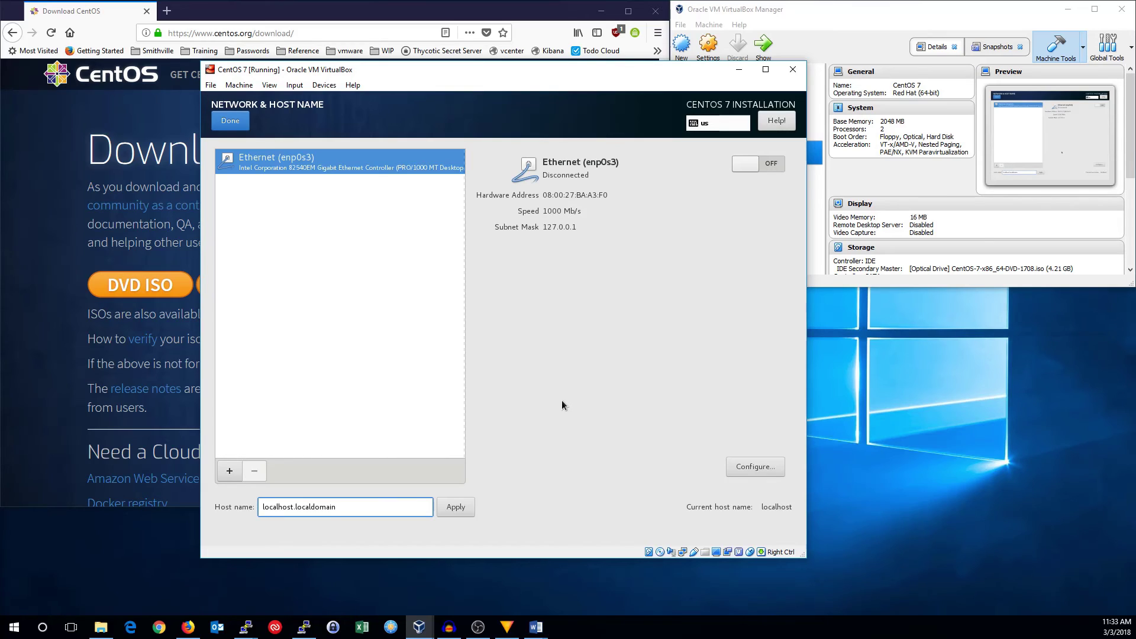
key("ctrl+a")
type("centos.localdomain")
left_click(748, 164)
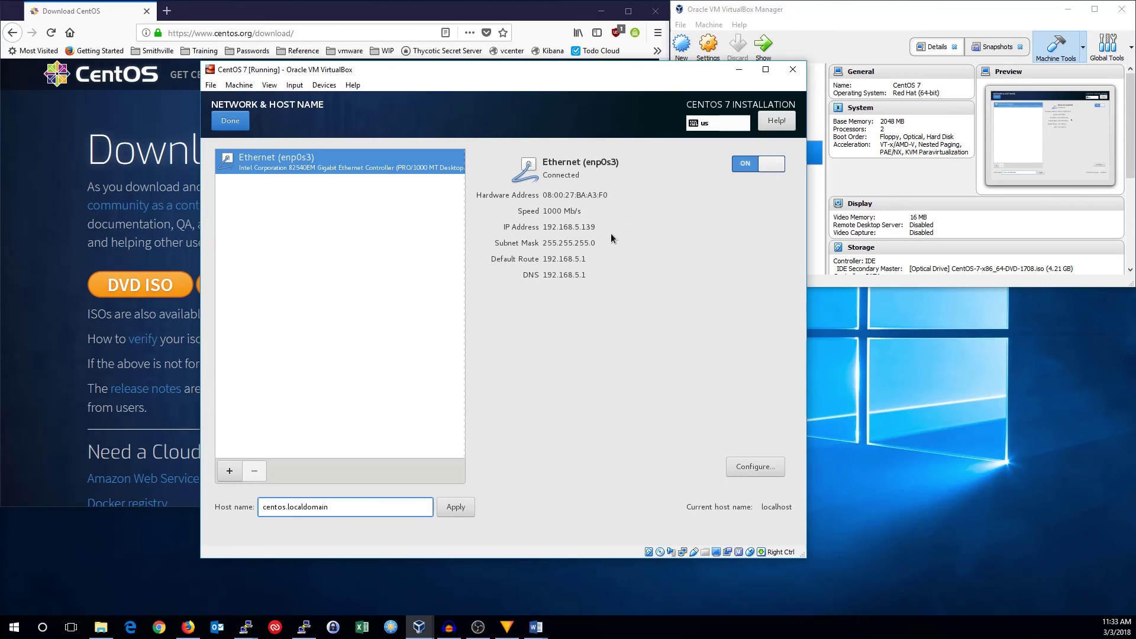
left_click(768, 466)
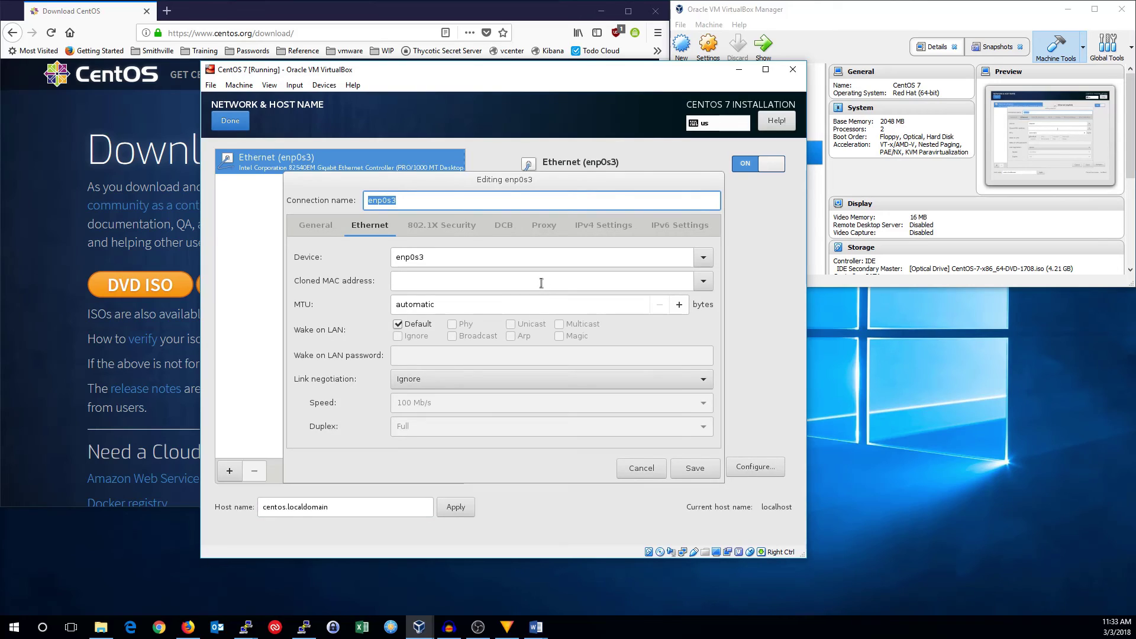
- Leave enp0s3's IPv4 method on Automatic (DHCP), discard the edits, and return to the summary
left_click(607, 229)
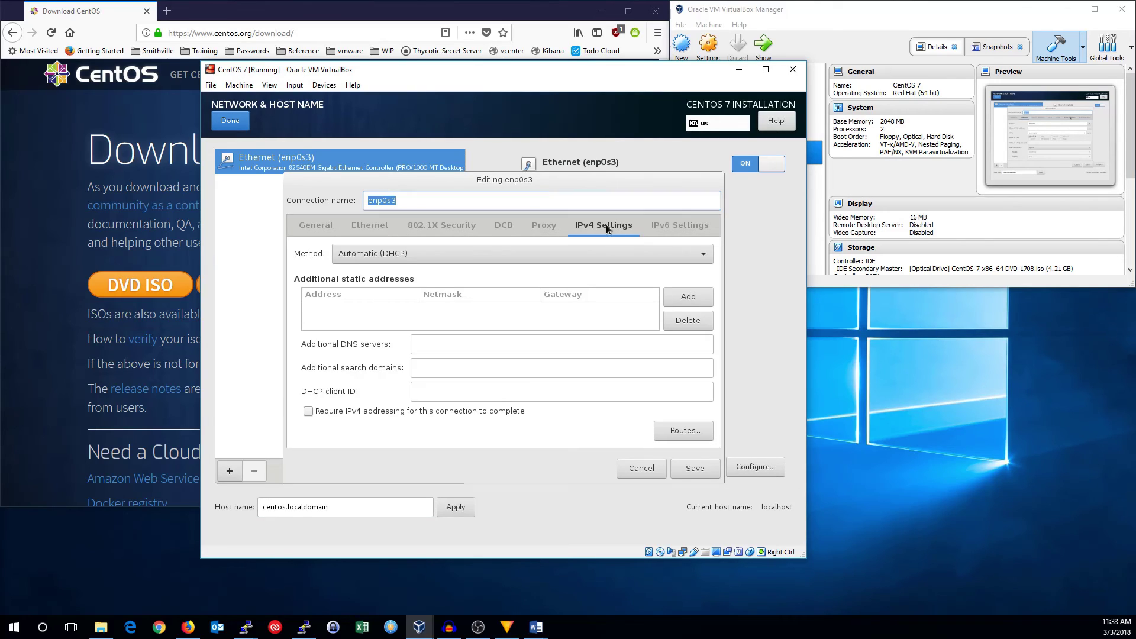
left_click(532, 257)
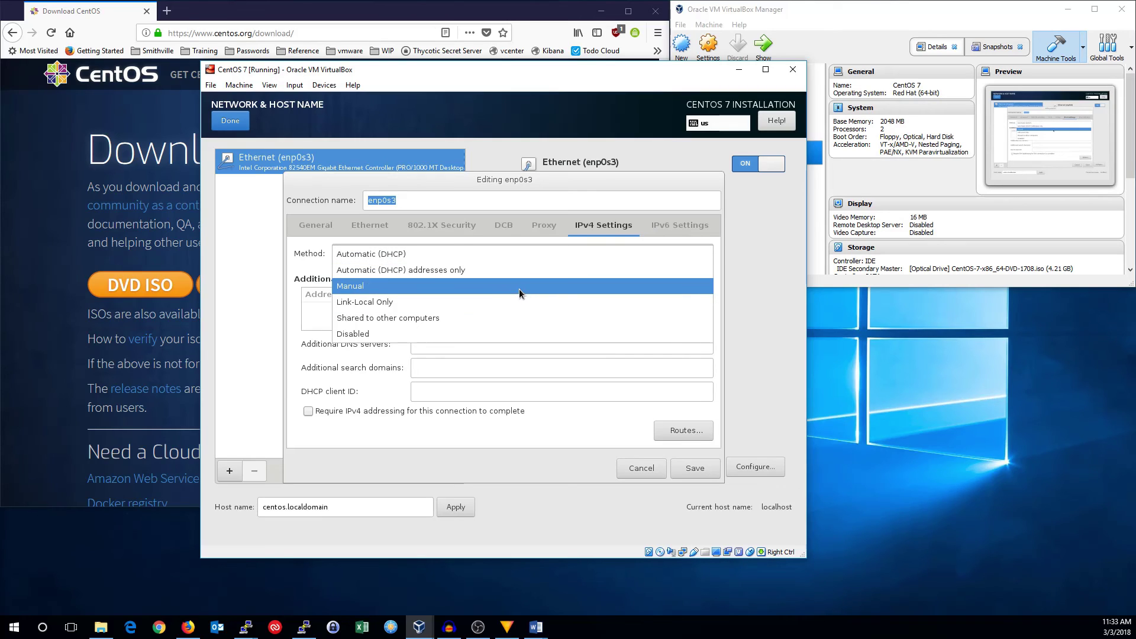
left_click(503, 254)
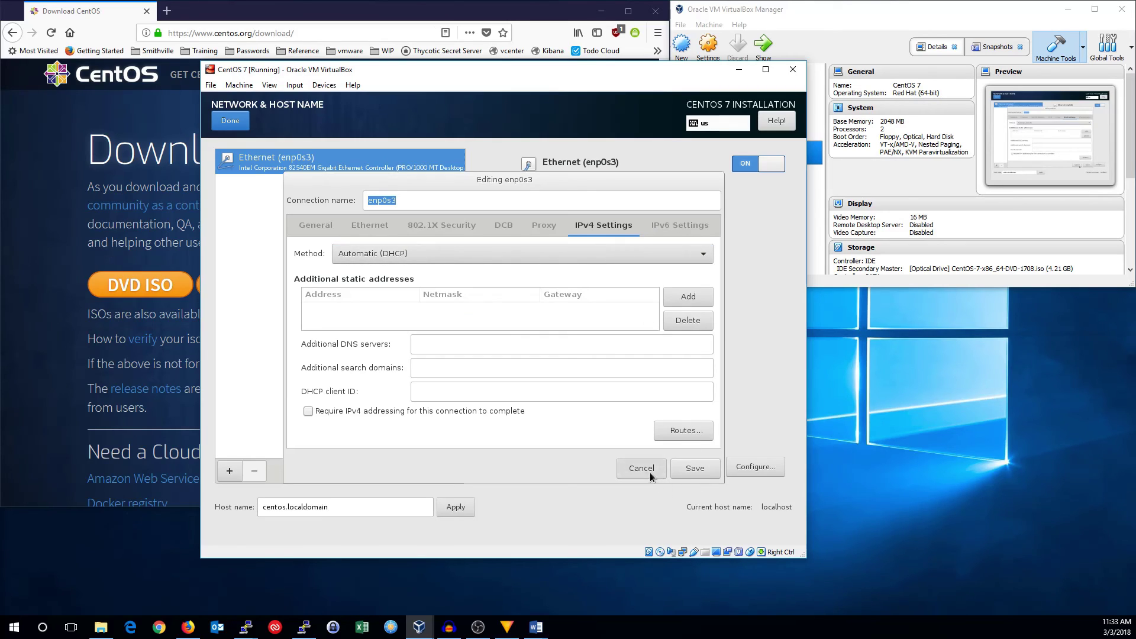
left_click(642, 469)
left_click(216, 120)
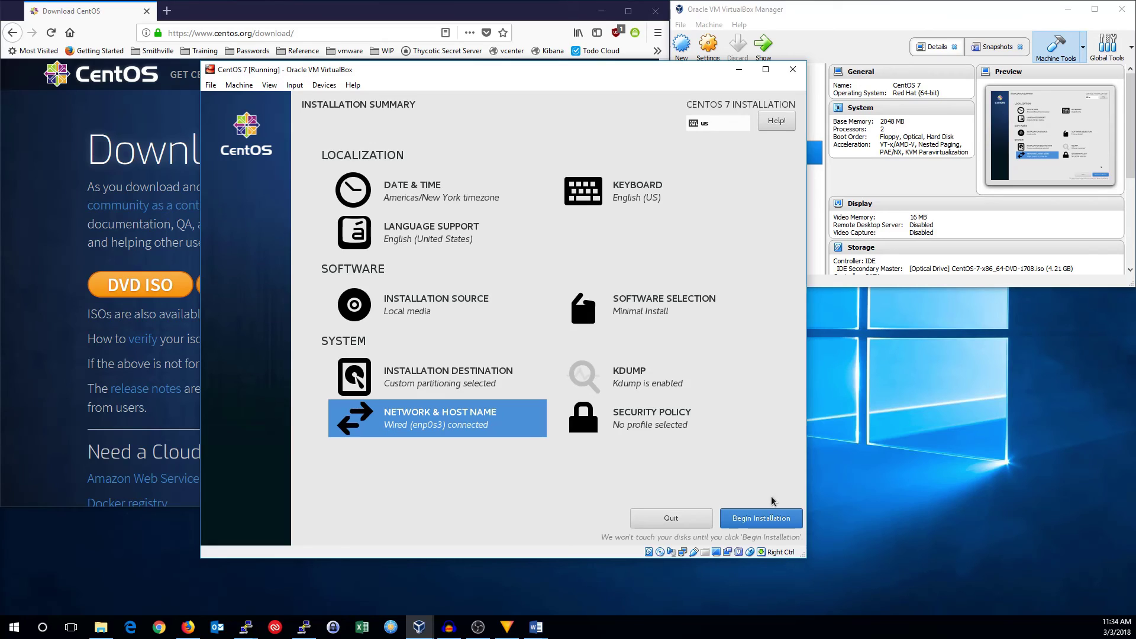
- Begin the installation and set the root password, entering it and a matching confirmation
left_click(773, 516)
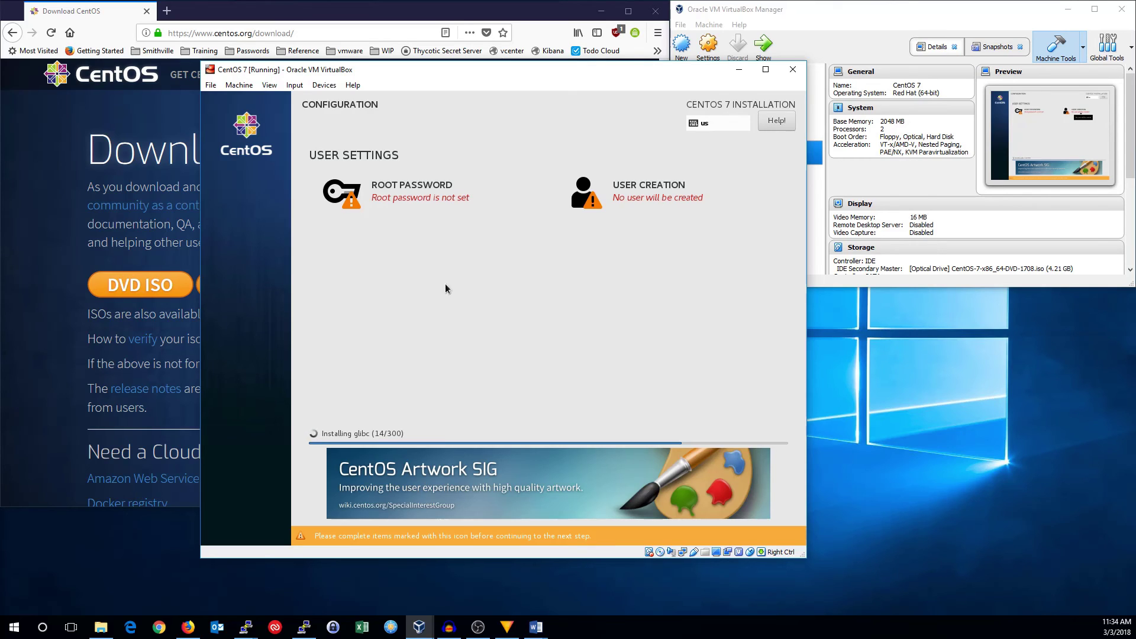
left_click(417, 200)
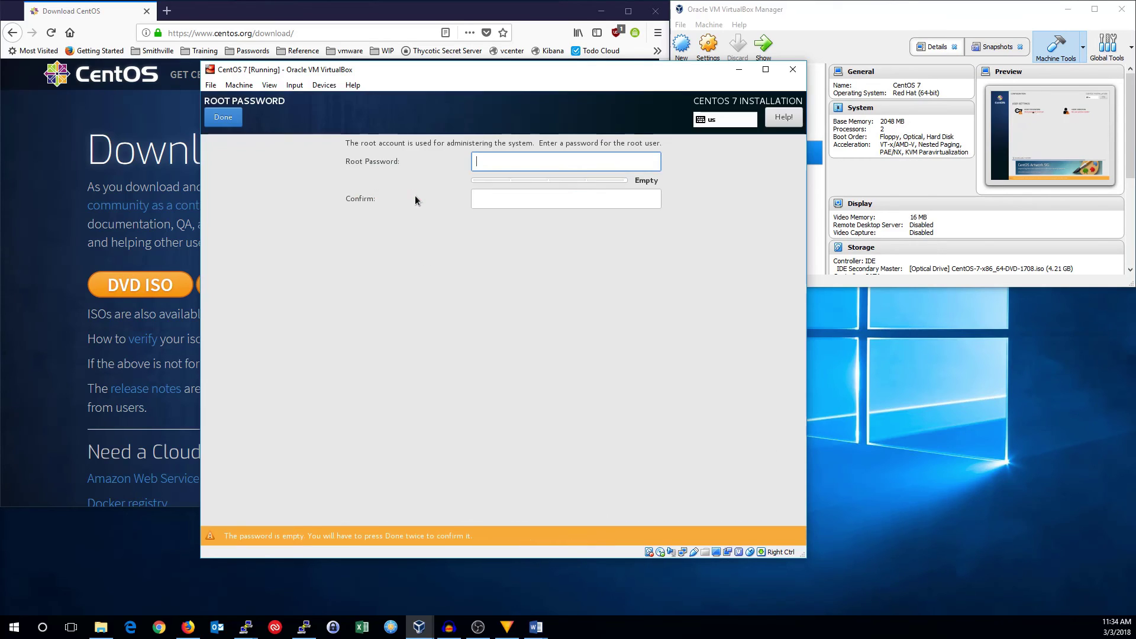
type("password")
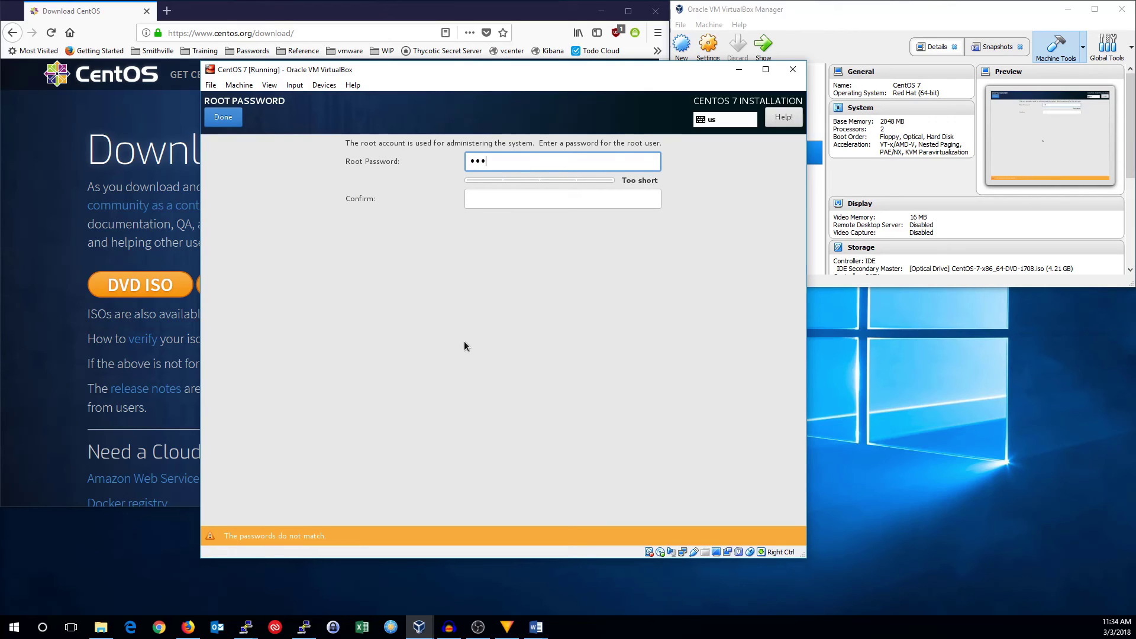
key("Tab")
type("password")
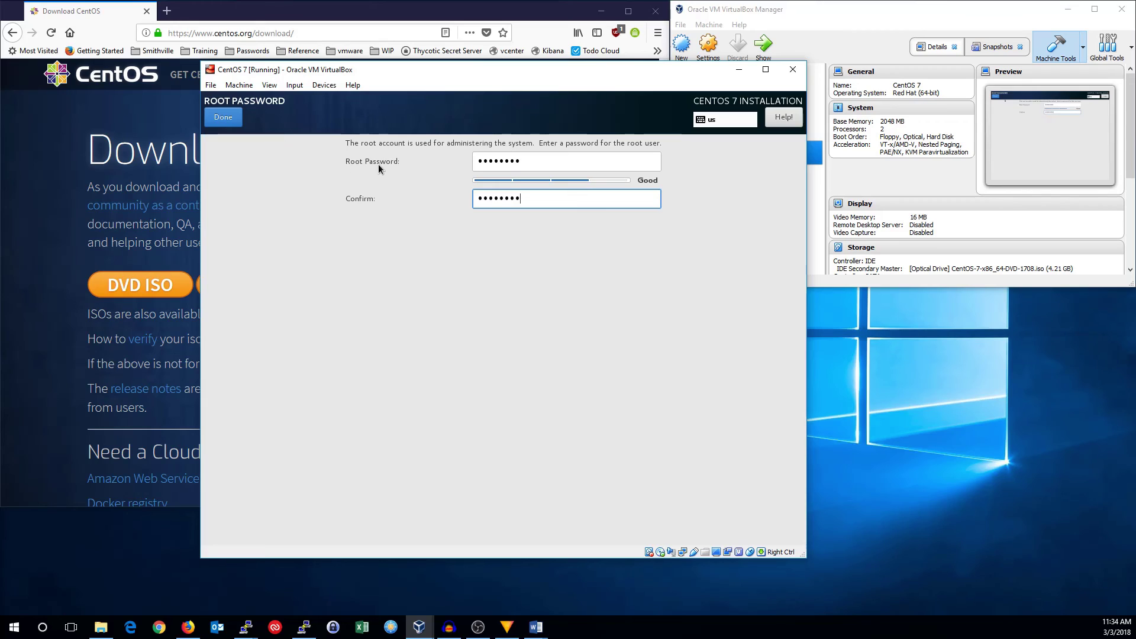
key("BackSpace")
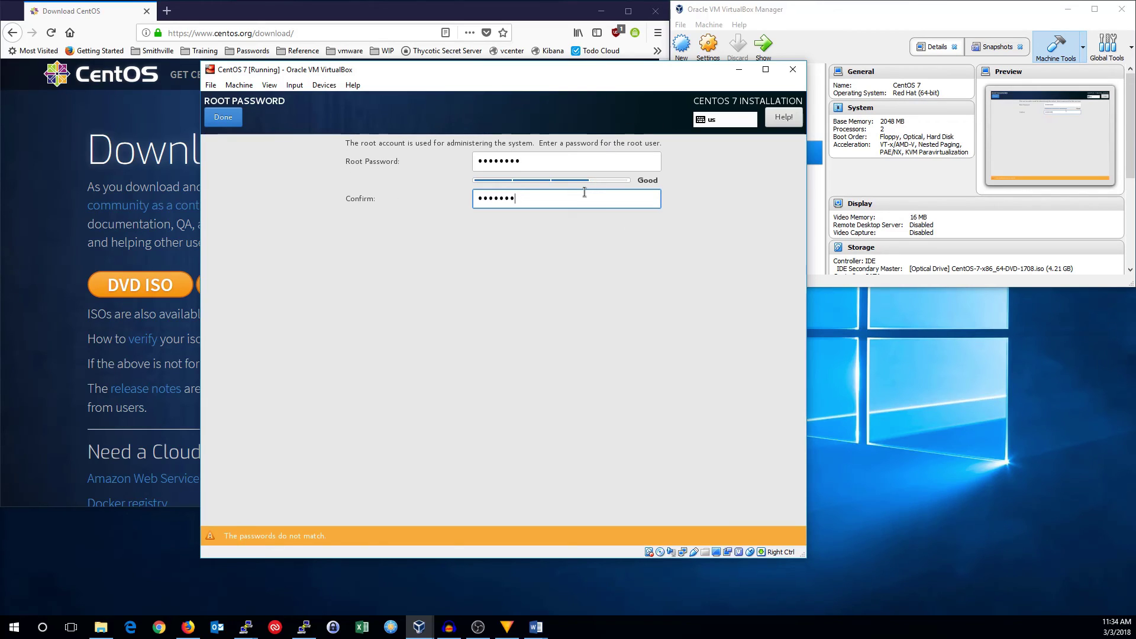
type("d")
left_click(225, 118)
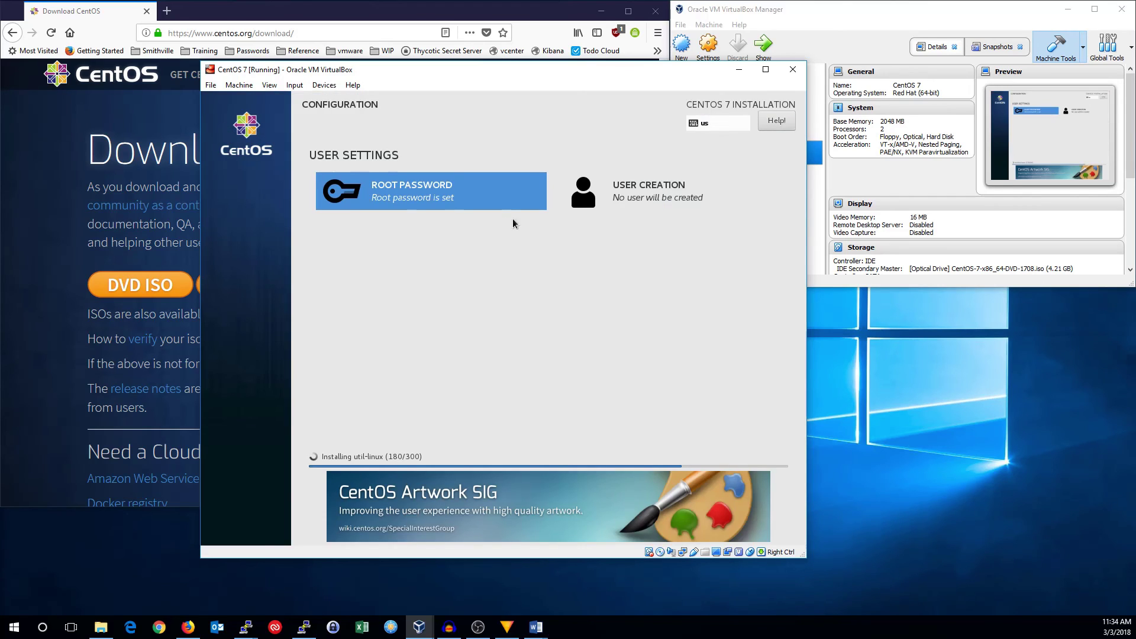
- Enter the new user's full name and user name, and make the user an administrator
left_click(636, 200)
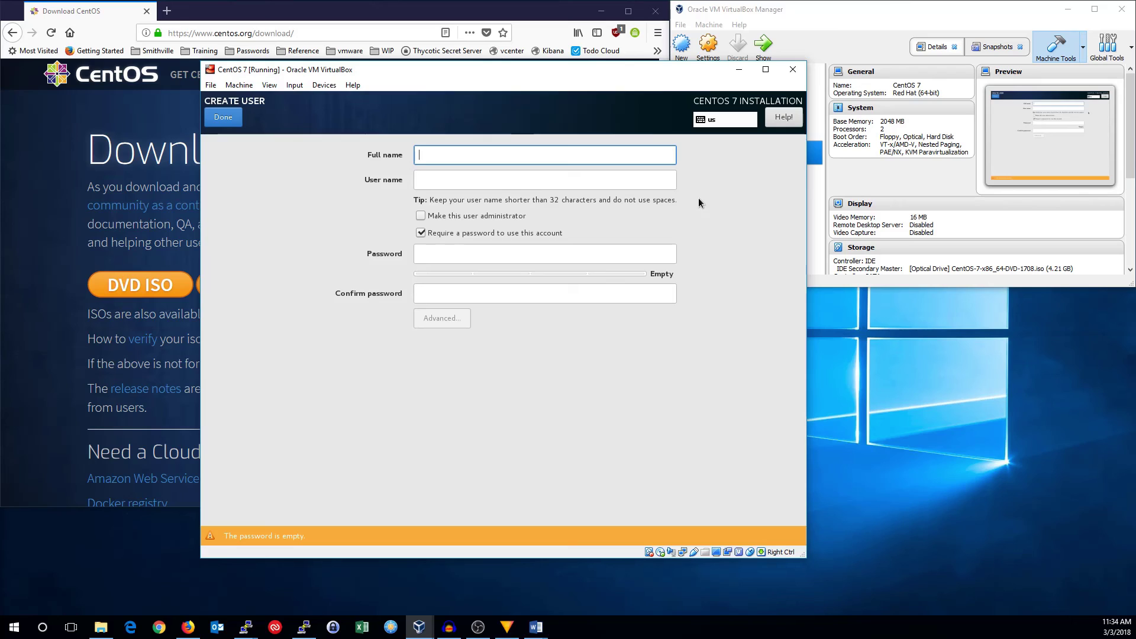
type("SysEng Quicl")
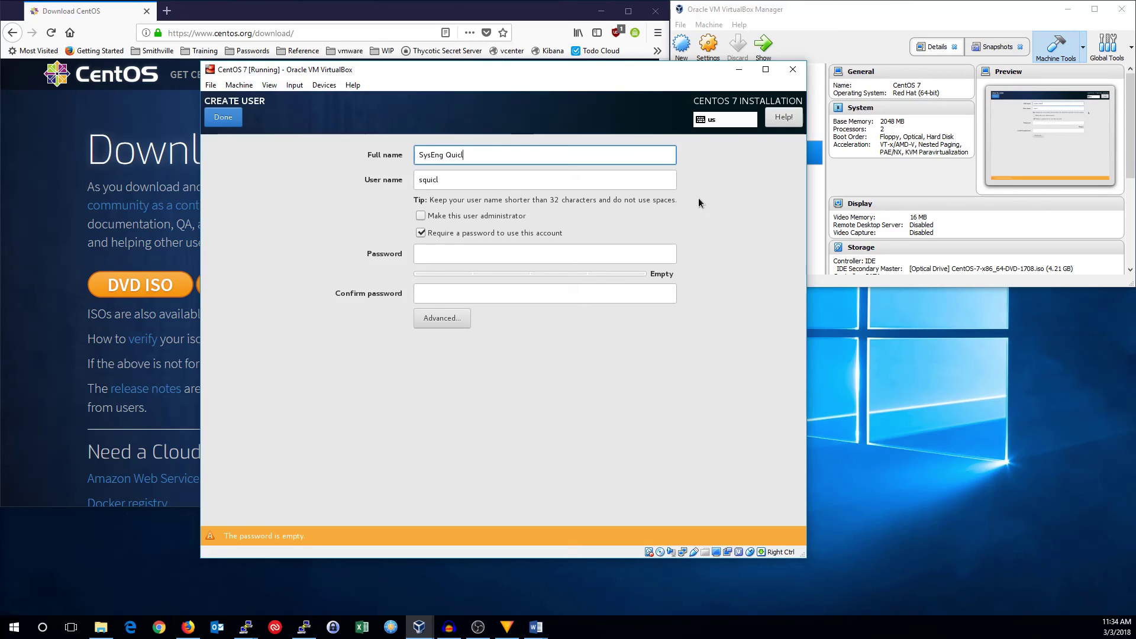
key("BackSpace")
type("k")
key("Tab")
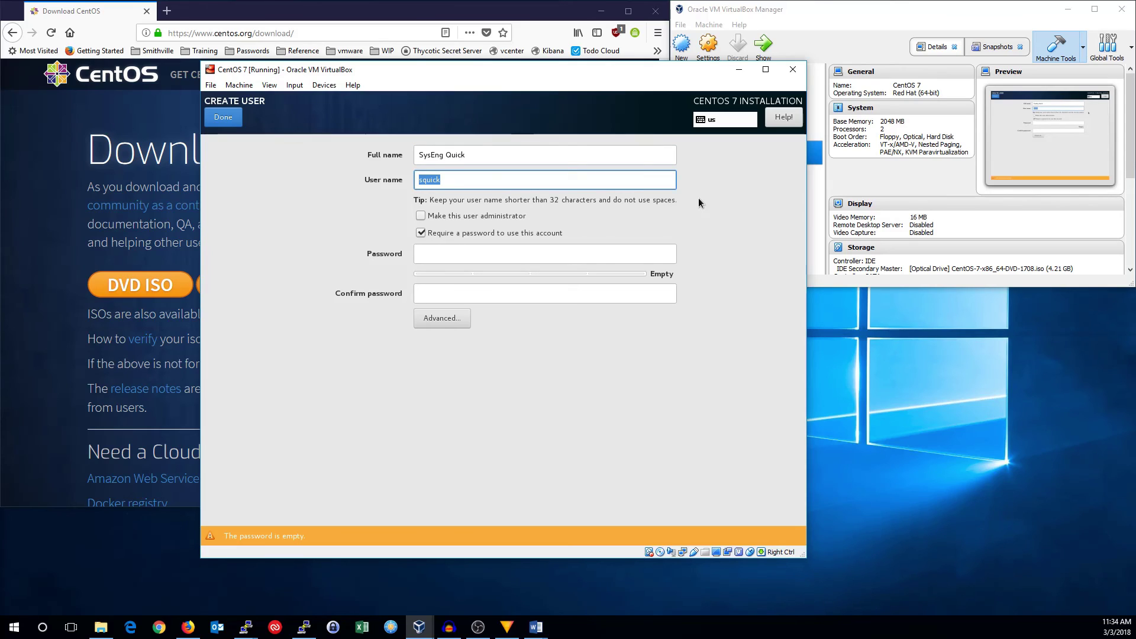
type("syseng")
left_click(464, 218)
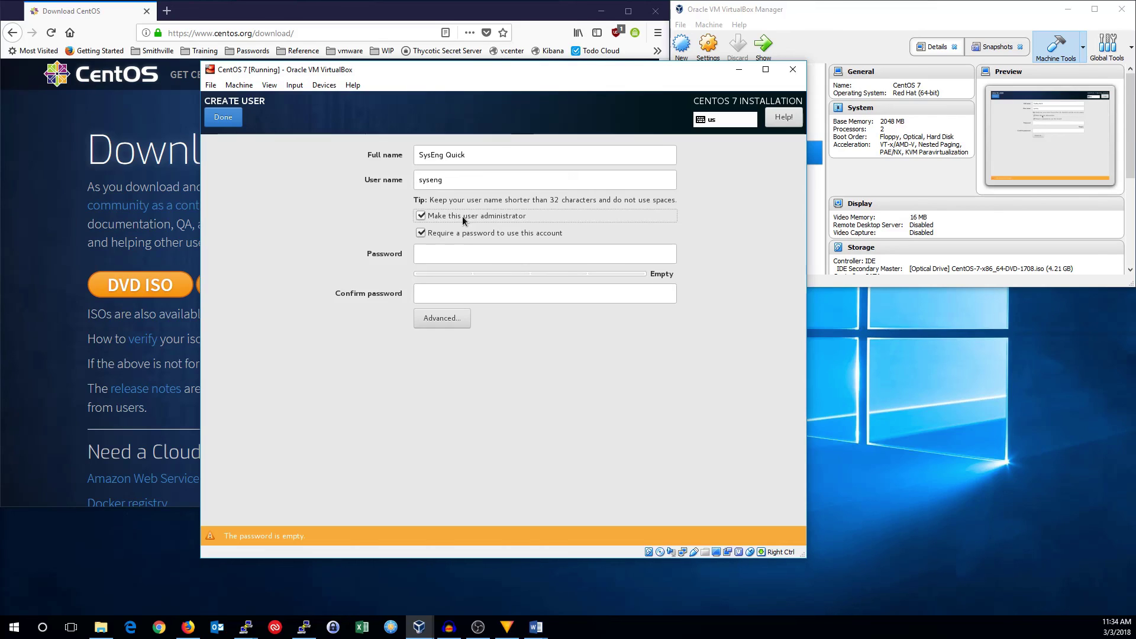
- Enter the user's password and confirm it, correcting the confirmation entry
left_click(465, 248)
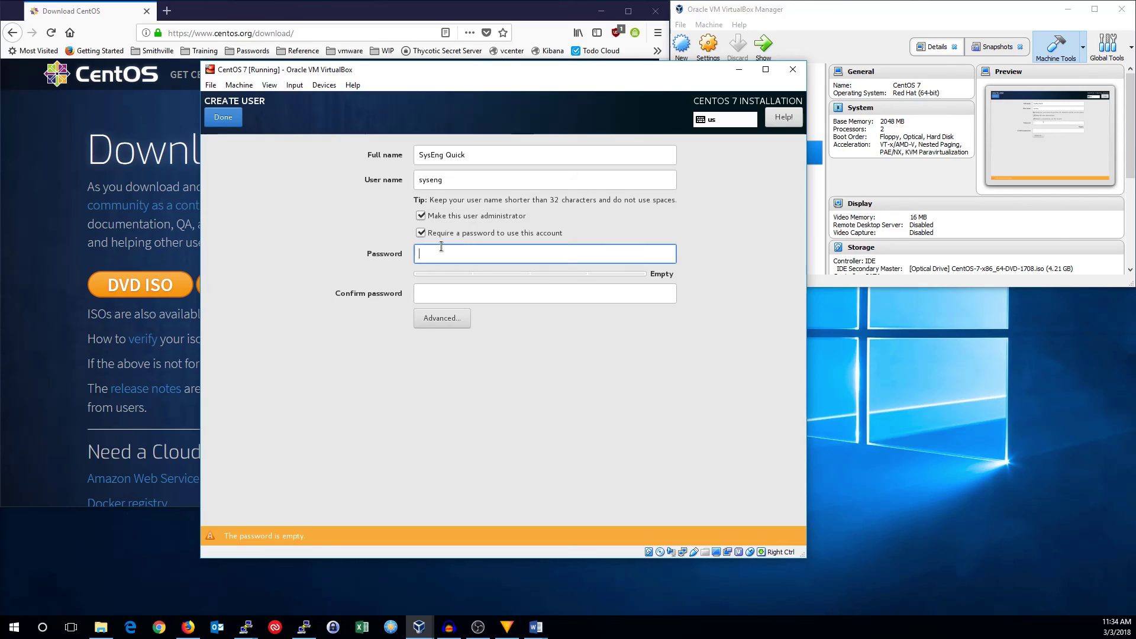
type("********")
key("Tab")
type("**")
key("BackSpace")
key("BackSpace")
type("********")
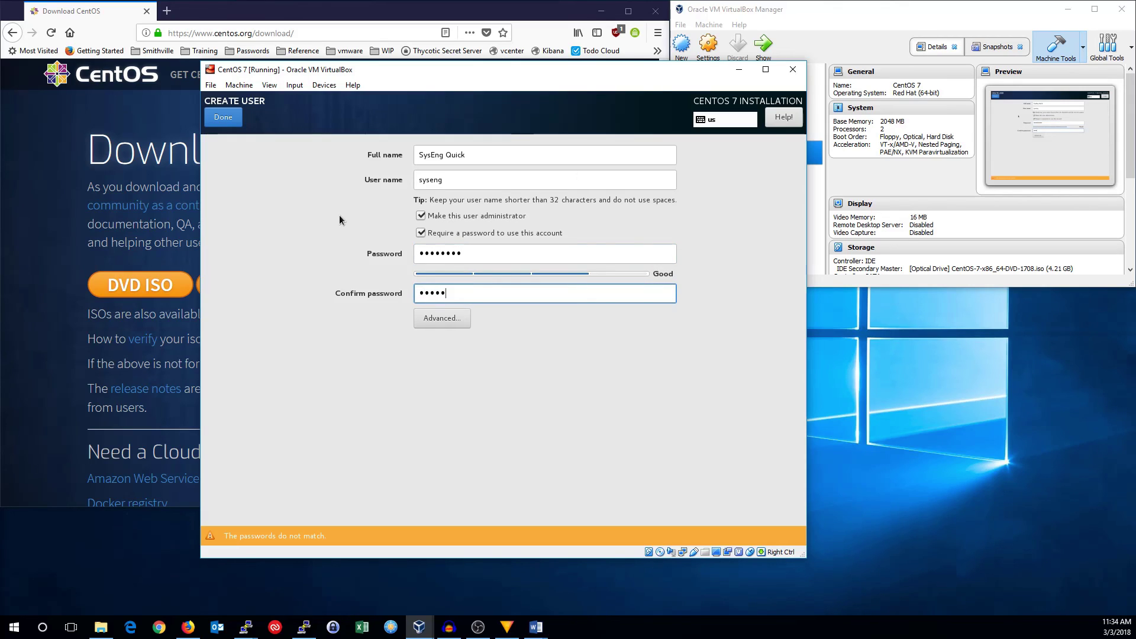
key("BackSpace")
type("*")
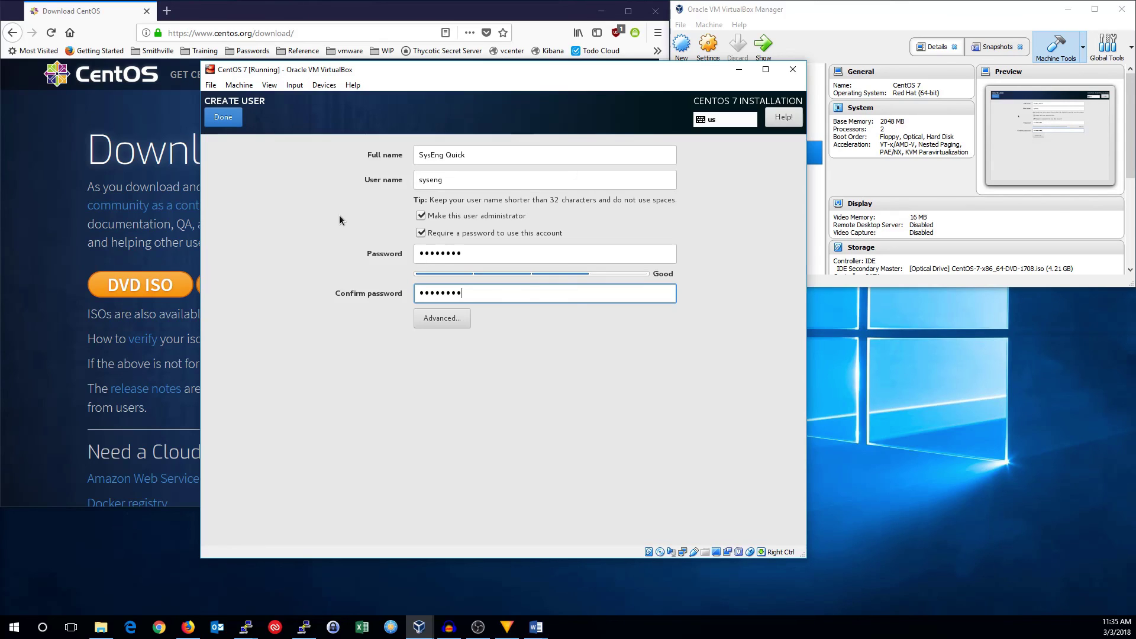
- Check the home directory path in the advanced user options, then cancel without changes
left_click(445, 323)
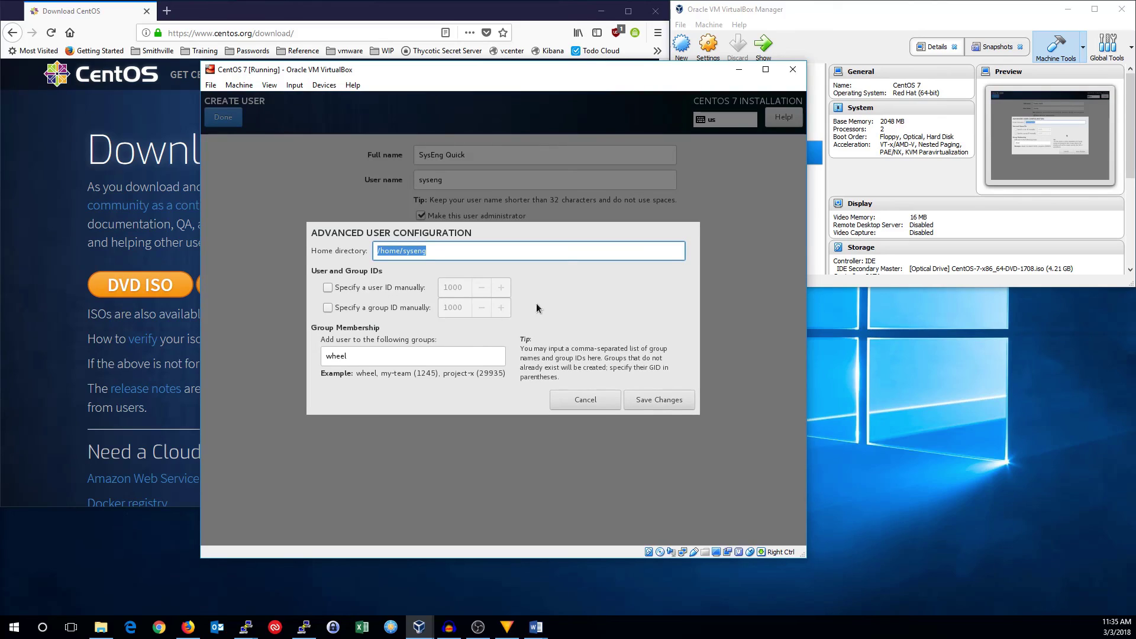
left_click(449, 255)
left_click(594, 399)
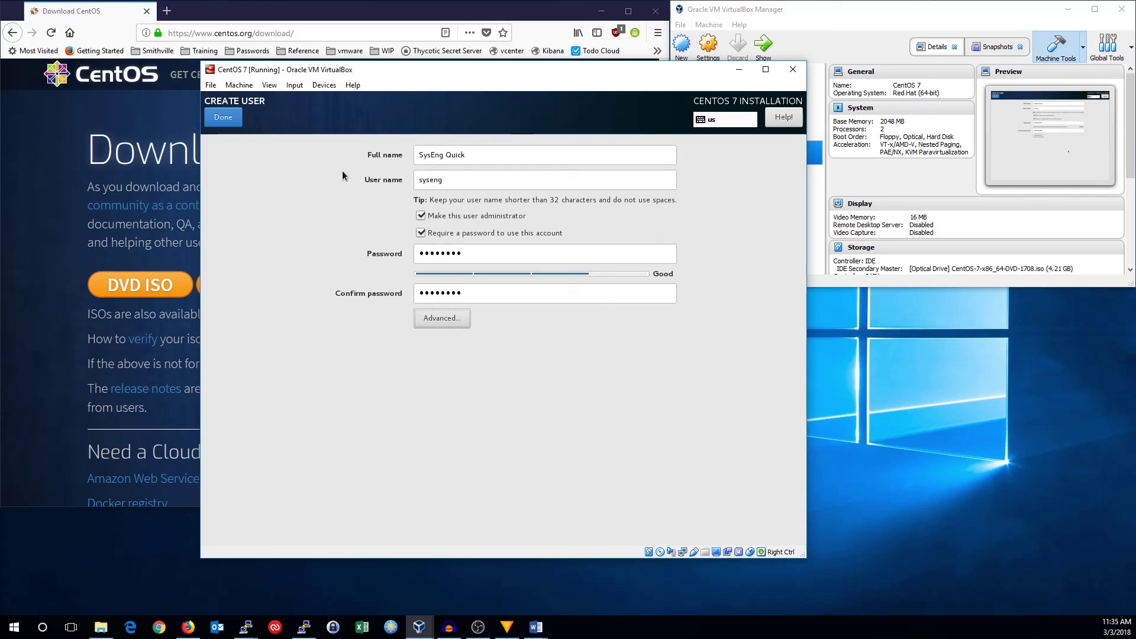
- Confirm the administrator account, then reboot the VM once CentOS 7 finishes installing
left_click(222, 118)
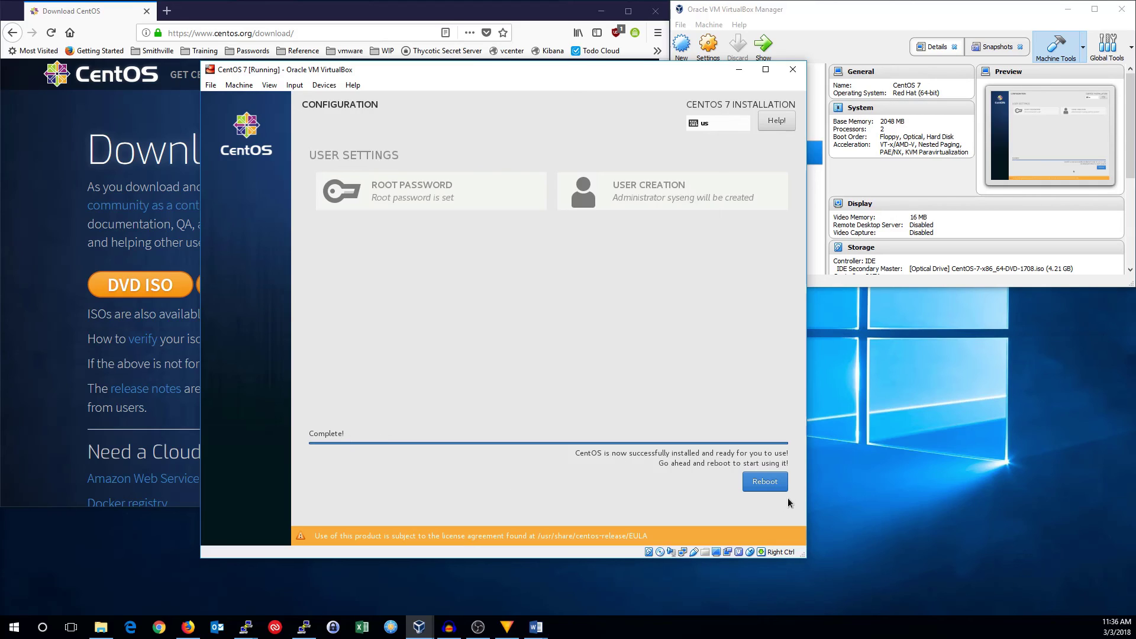
left_click(774, 486)
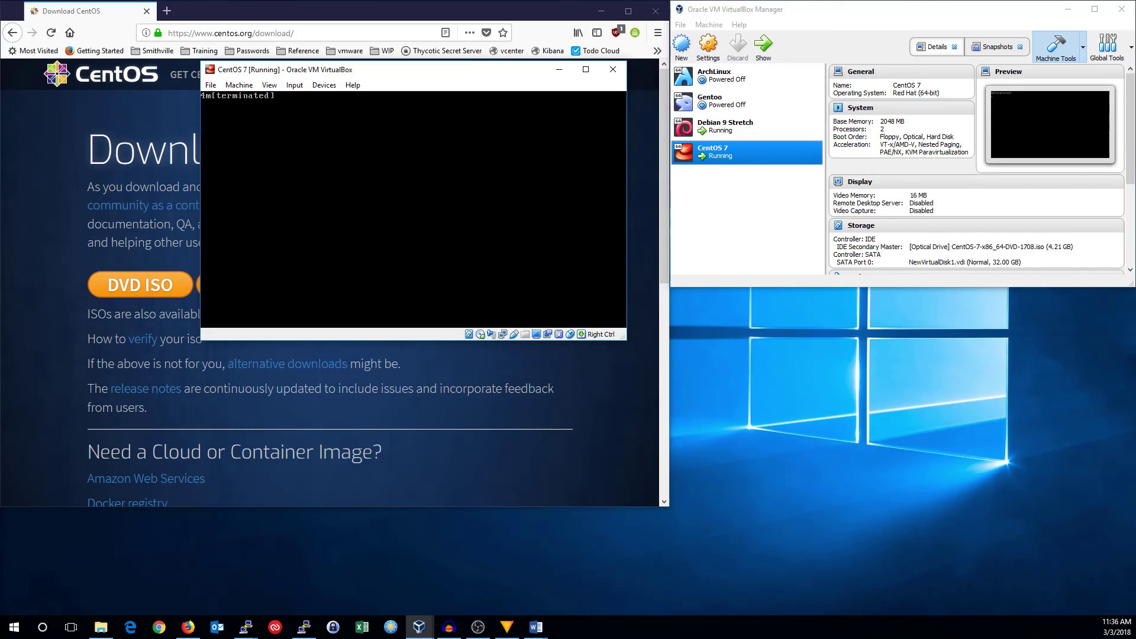